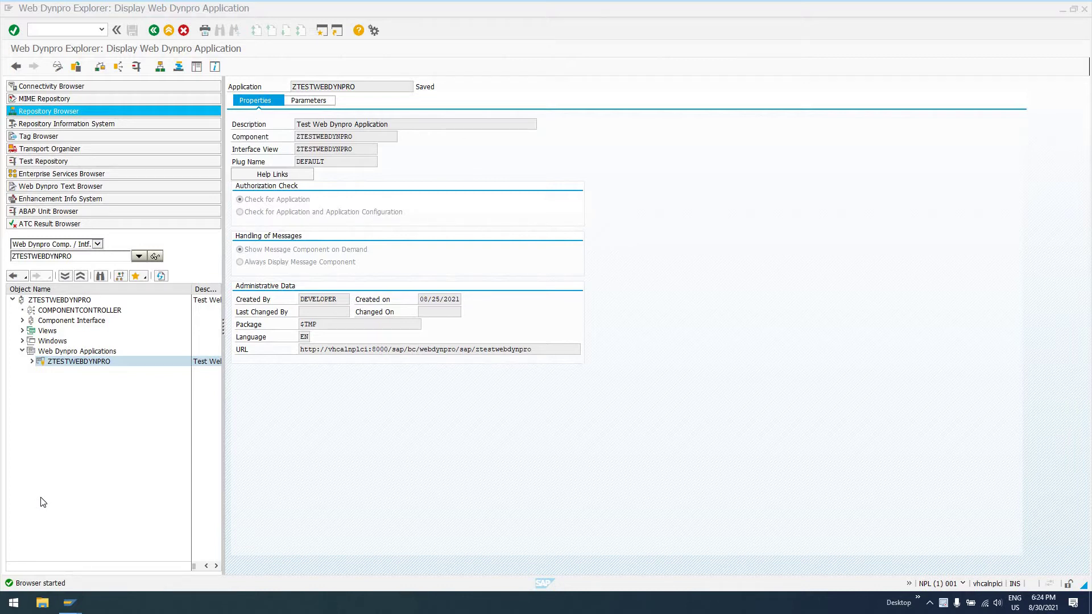
# Test-run the ZTESTWEBDYNPRO application in a browser, then open the MAIN view layout.
pyautogui.click(64, 302)
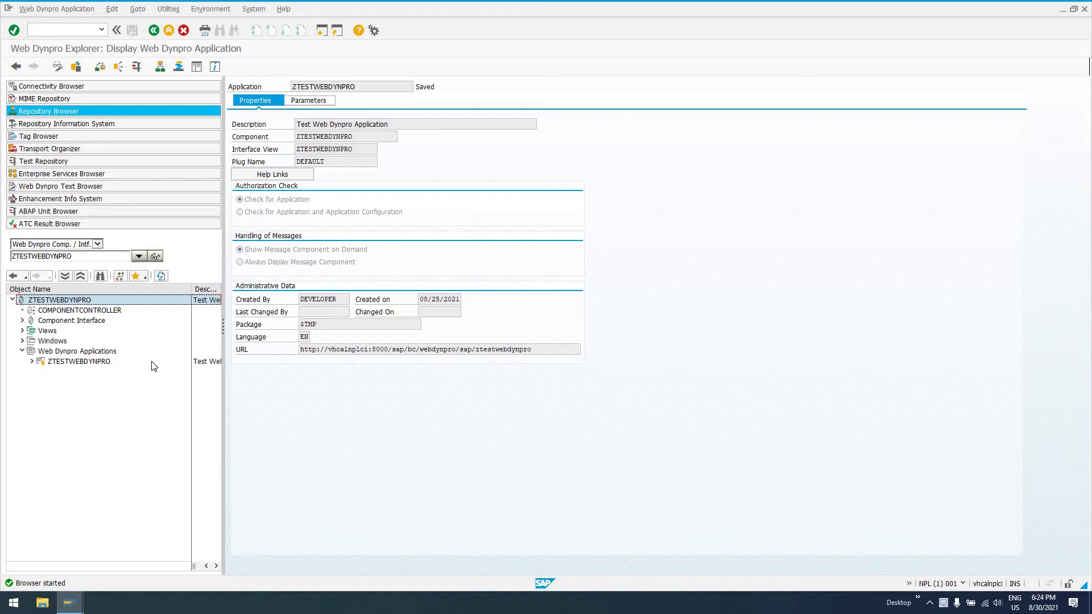
pyautogui.rightClick(67, 364)
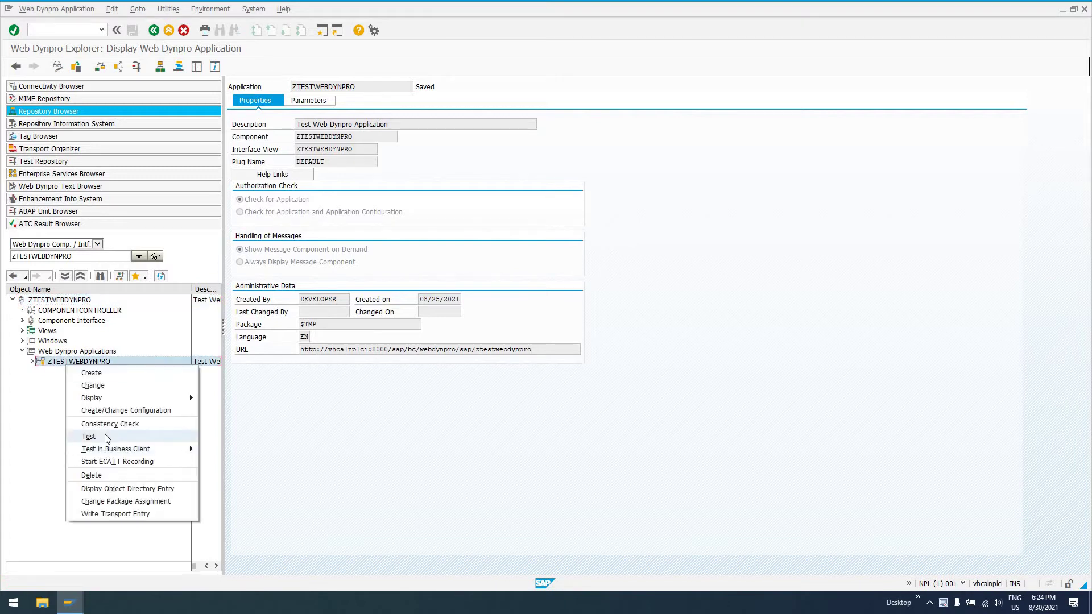
pyautogui.click(343, 329)
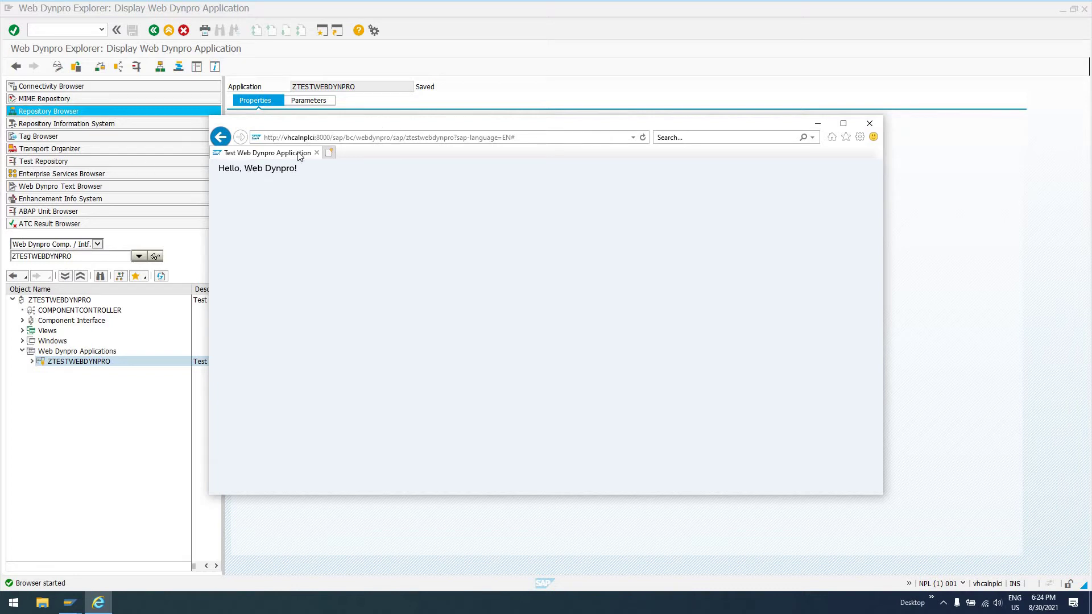
pyautogui.click(869, 123)
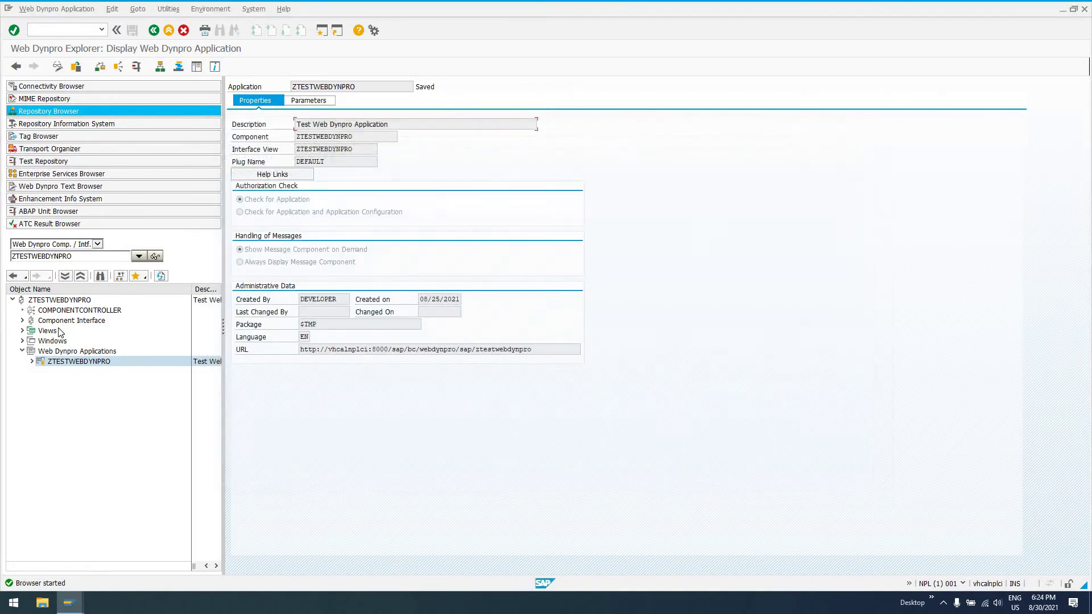
pyautogui.click(23, 331)
pyautogui.doubleClick(55, 341)
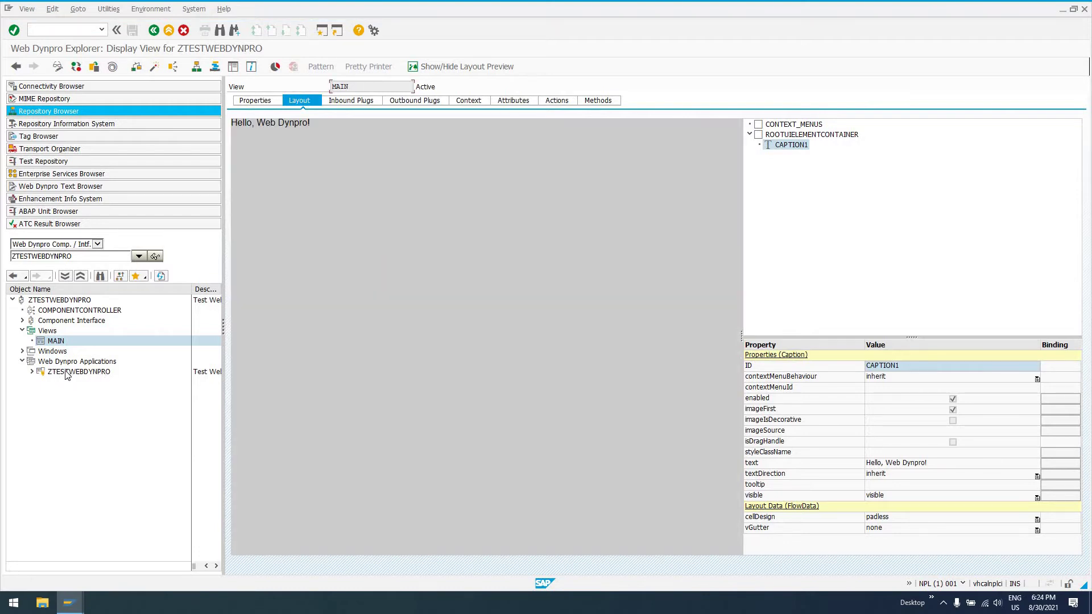
# Reopen the ZTESTWEBDYNPRO application properties and examine its URL path sap/bc/webdynpro/sap/ztestwebdynpro.
pyautogui.click(57, 373)
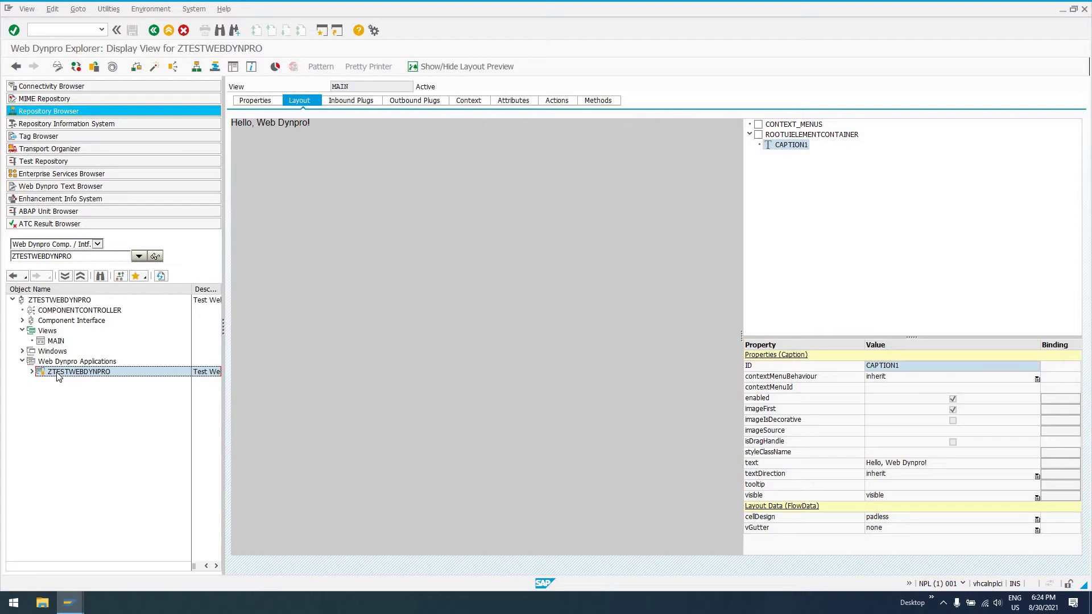
pyautogui.doubleClick(58, 373)
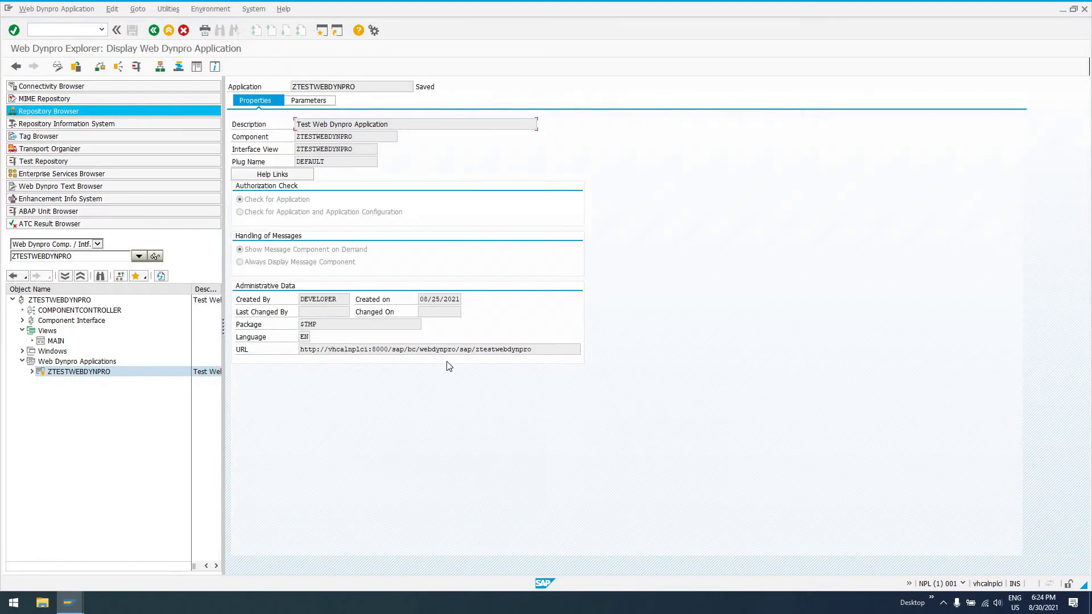
pyautogui.moveTo(531, 349); pyautogui.dragTo(300, 349)
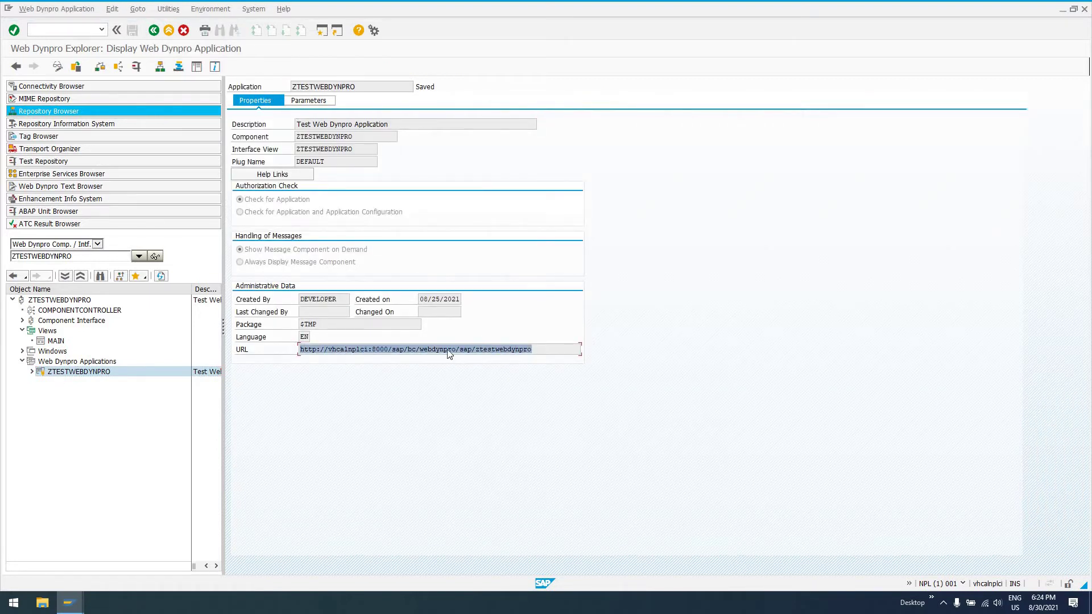
pyautogui.click(547, 348)
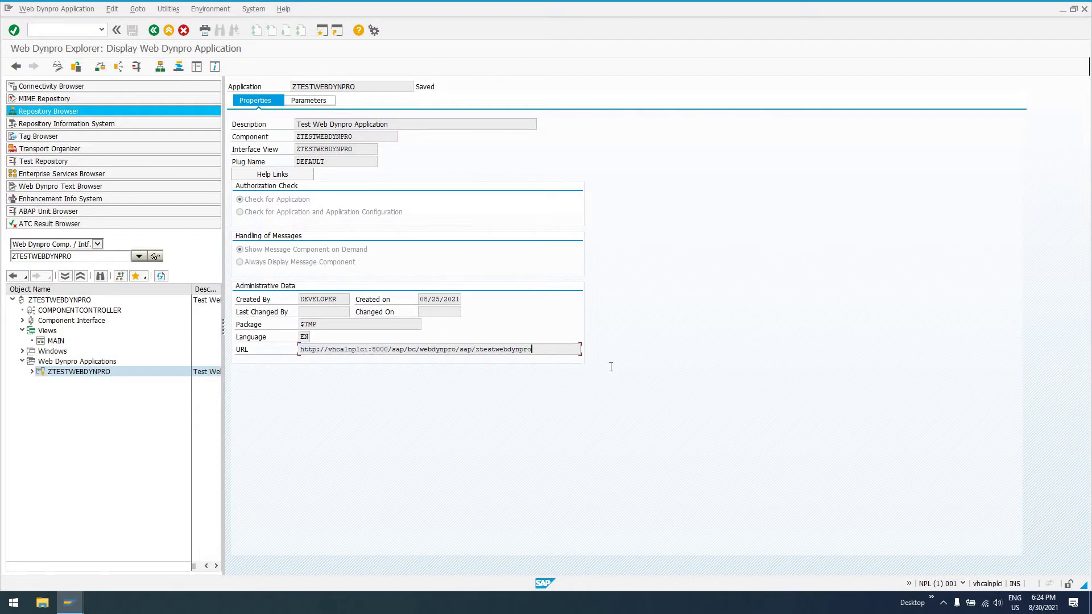
pyautogui.hotkey('ctrl', 'shift', 'Left')
pyautogui.hotkey('ctrl', 'shift', 'Left')
pyautogui.hotkey('ctrl', 'shift', 'Left')
pyautogui.hotkey('ctrl', 'shift', 'Left')
pyautogui.hotkey('ctrl', 'shift', 'Left')
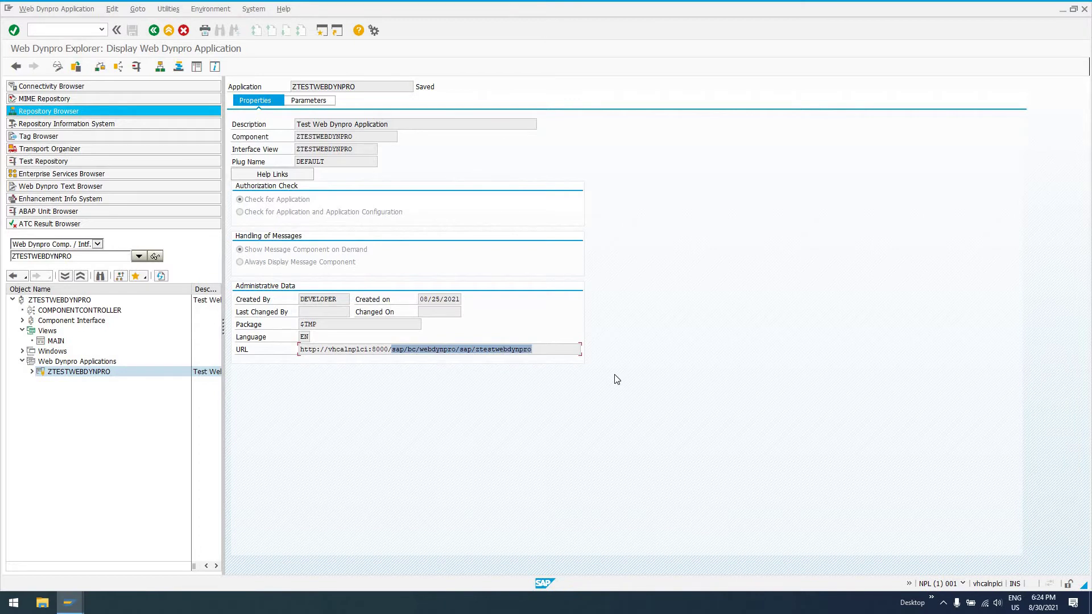
pyautogui.click(582, 354)
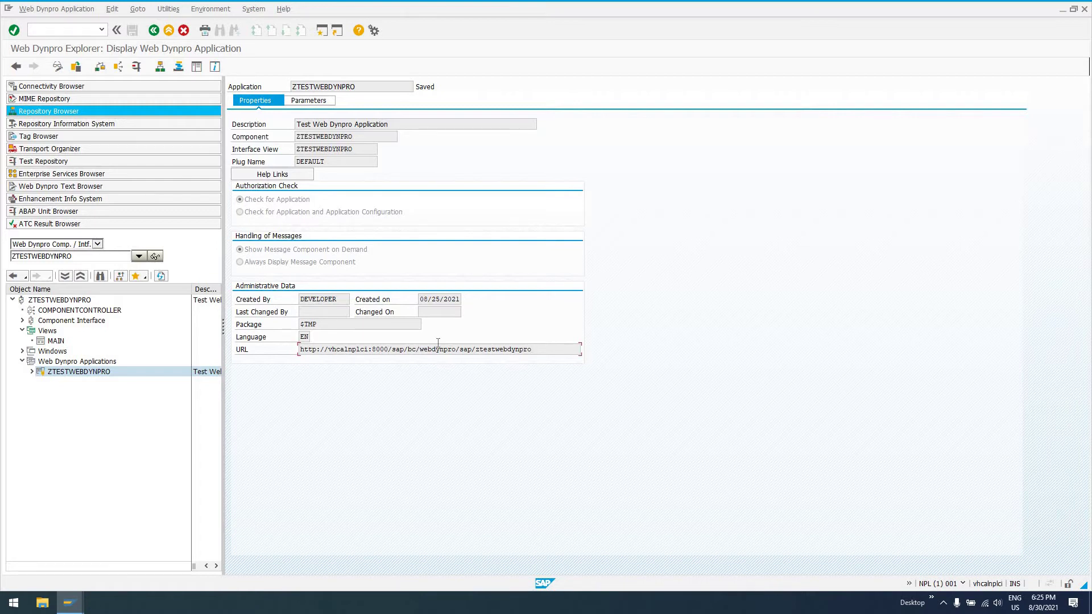
pyautogui.moveTo(534, 349); pyautogui.dragTo(250, 368)
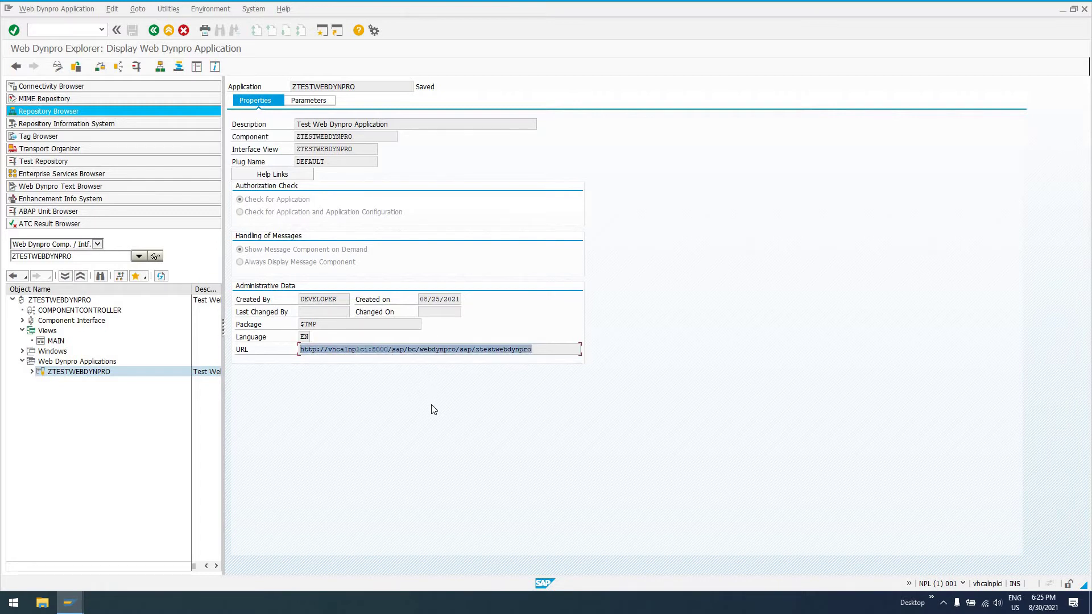
pyautogui.rightClick(458, 353)
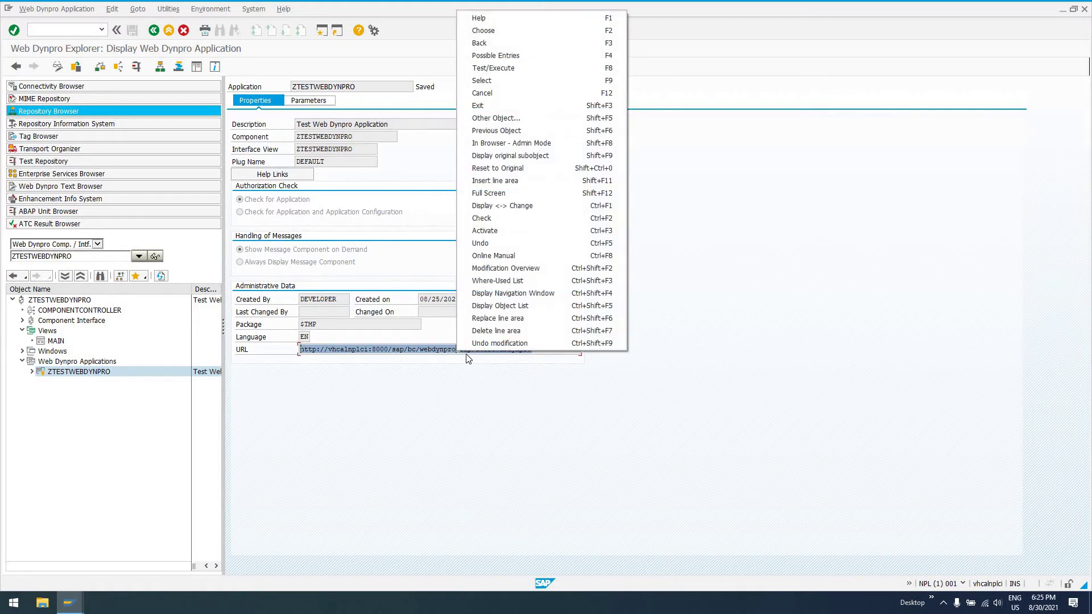
pyautogui.press('Escape')
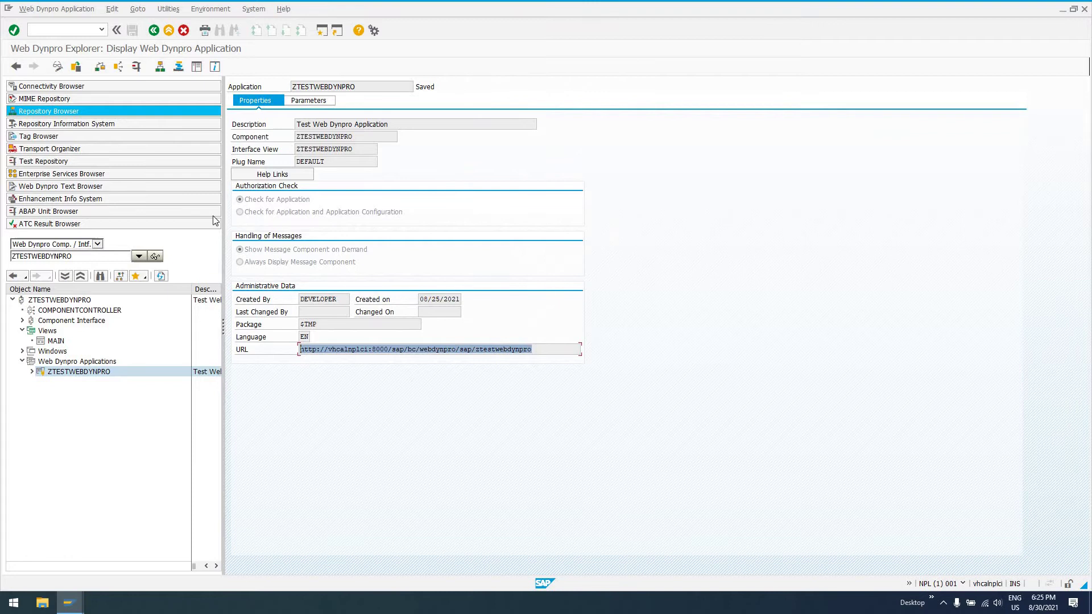
# Run transaction /nsicf, going back to Easy Access and relaunching SICF.
pyautogui.click(79, 30)
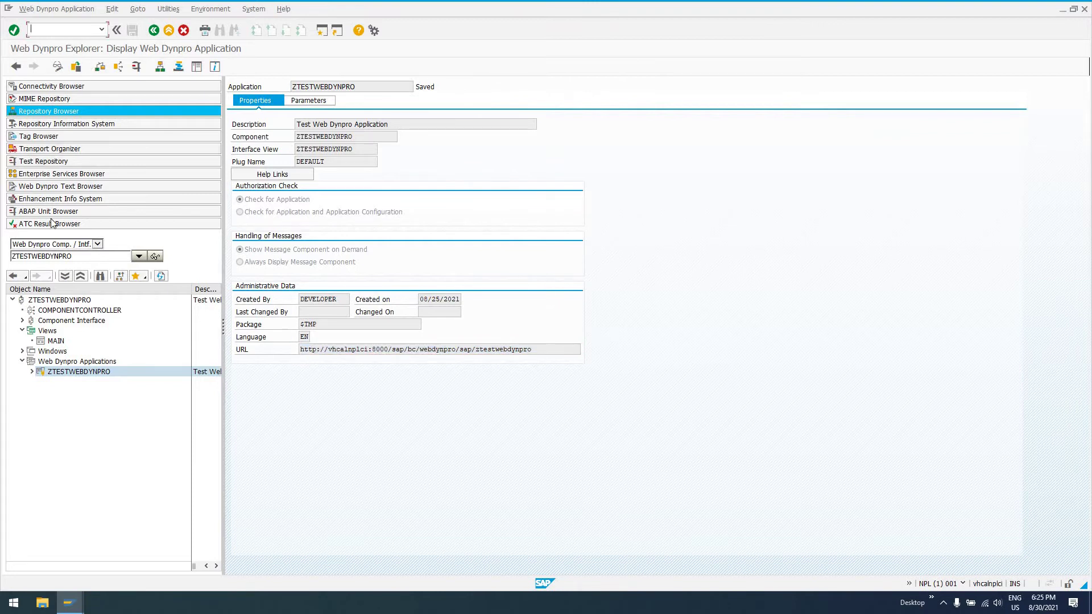
pyautogui.write('/n')
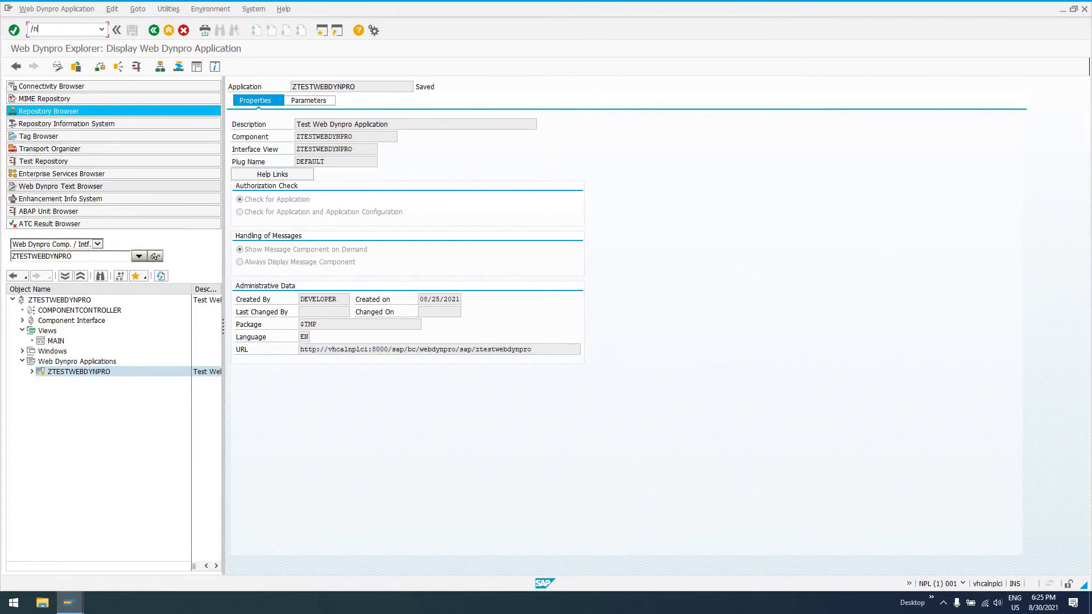
pyautogui.write('sicf')
pyautogui.press('Return')
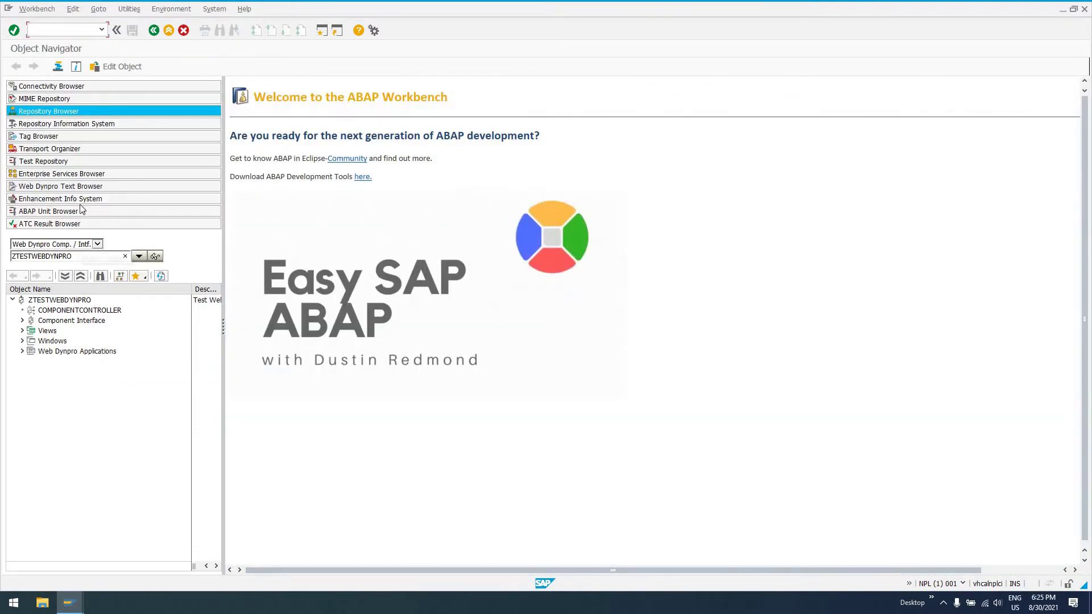
pyautogui.click(154, 31)
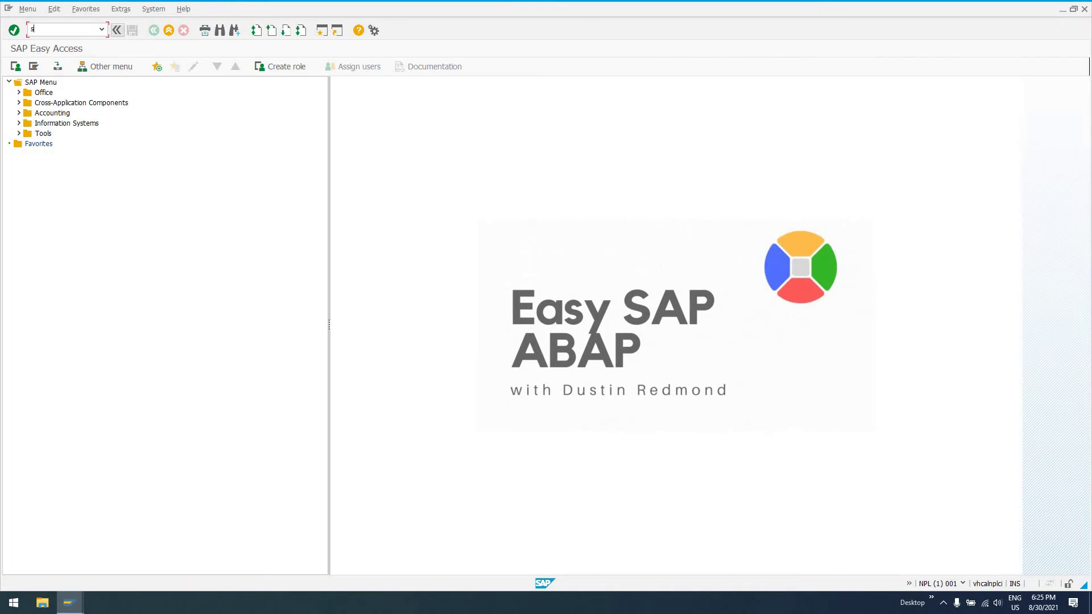
pyautogui.press('Return')
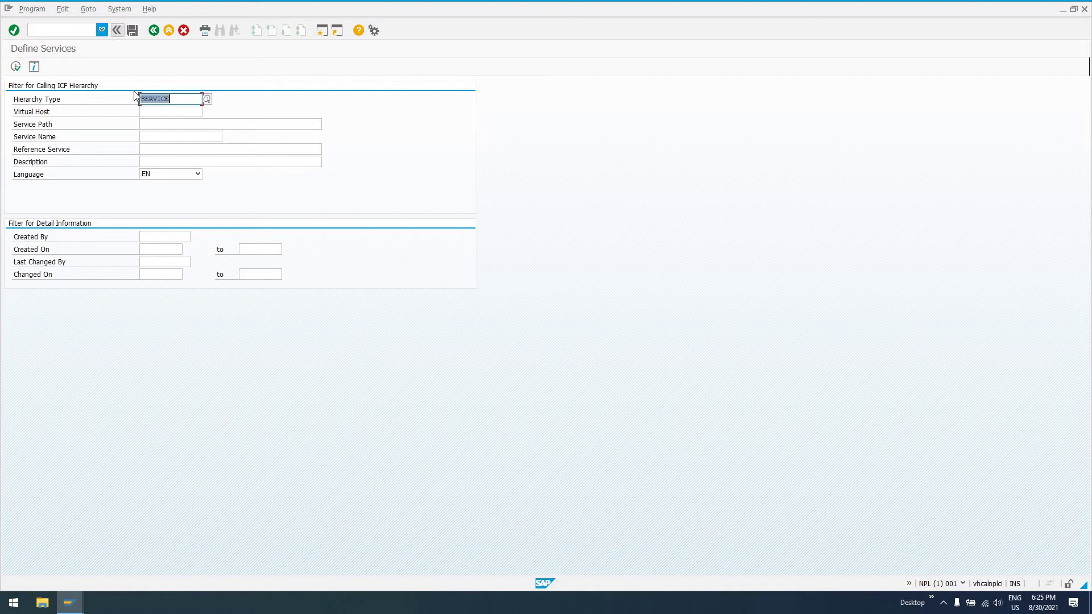
# List the ICF service hierarchy and expand default_host > sap > bc > webdynpro > sap.
pyautogui.click(15, 68)
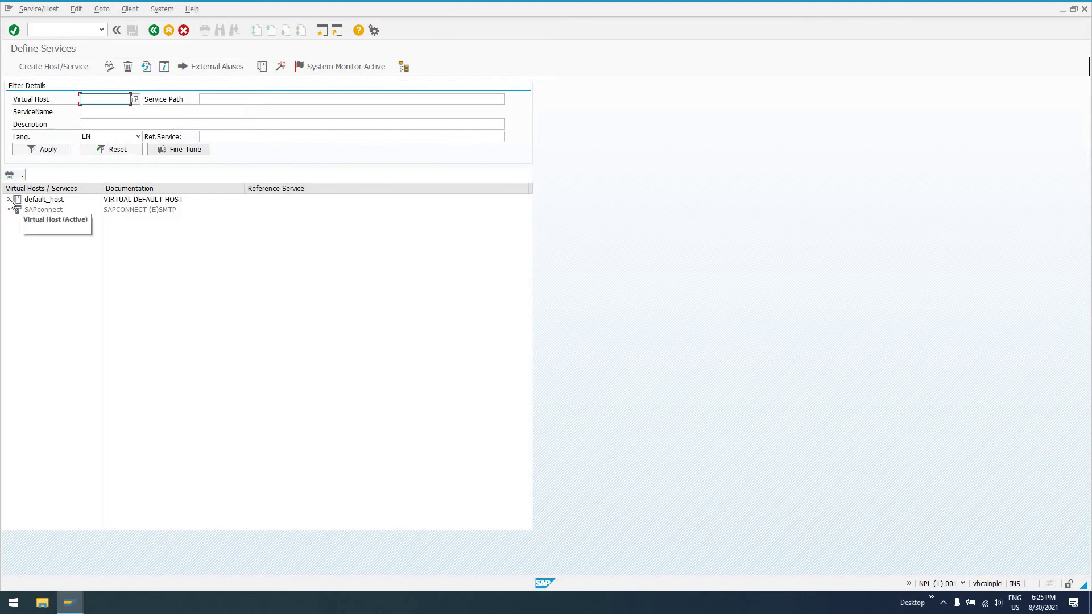
pyautogui.doubleClick(18, 201)
pyautogui.click(19, 210)
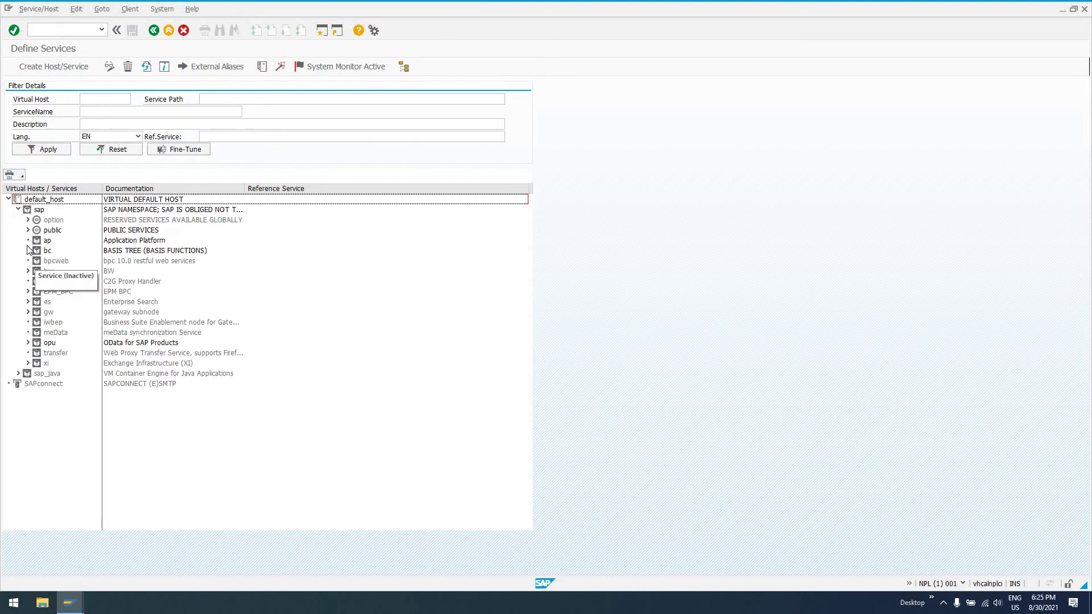
pyautogui.click(28, 250)
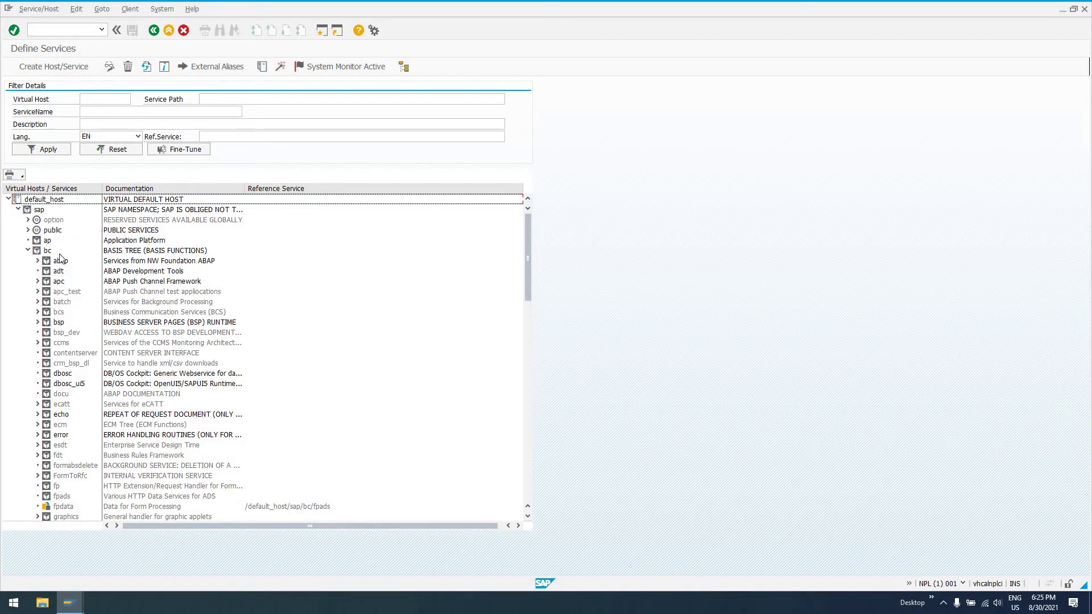
pyautogui.scroll(-20, 76, 345)
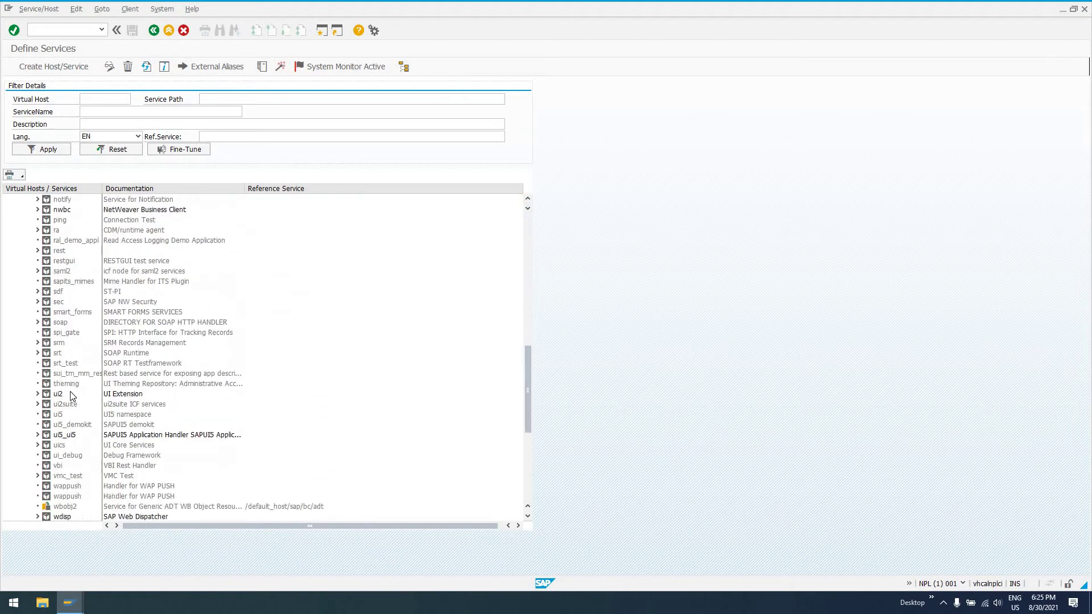
pyautogui.scroll(-2, 49, 395)
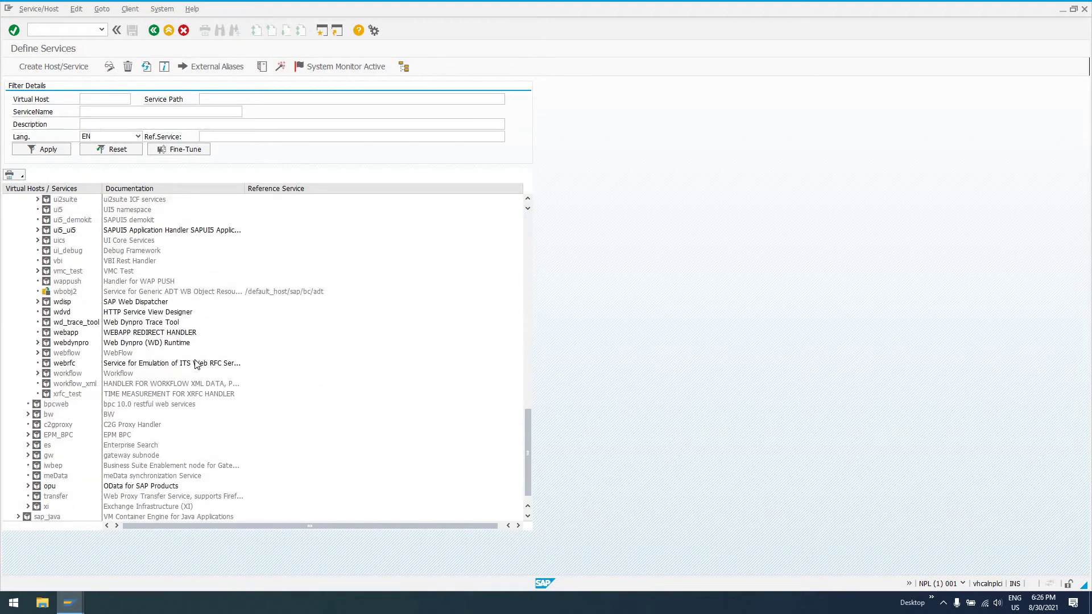
pyautogui.click(38, 342)
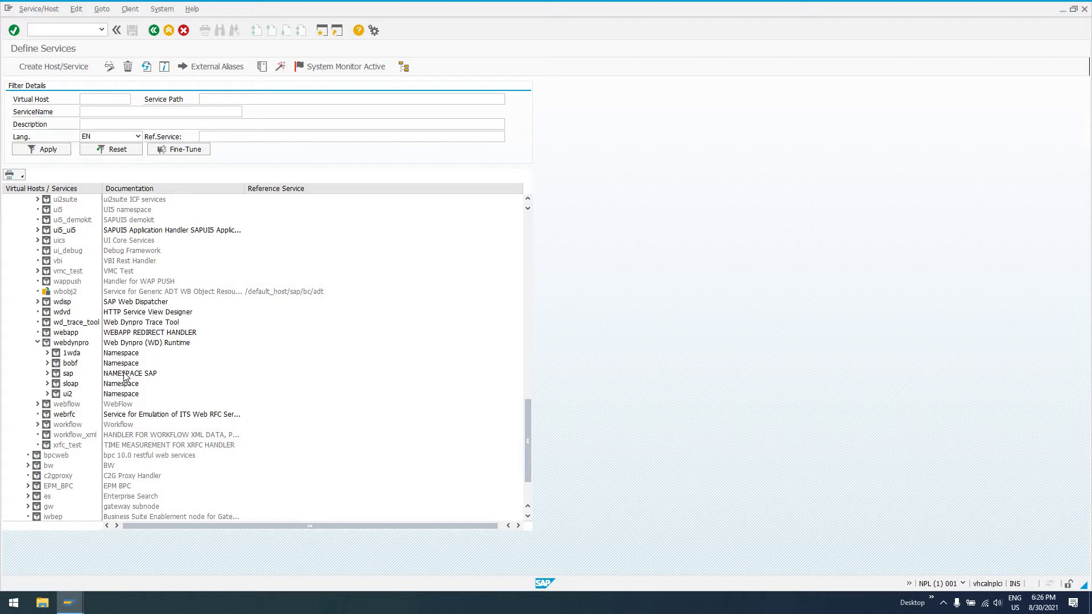
pyautogui.click(67, 375)
pyautogui.click(67, 375)
pyautogui.click(47, 374)
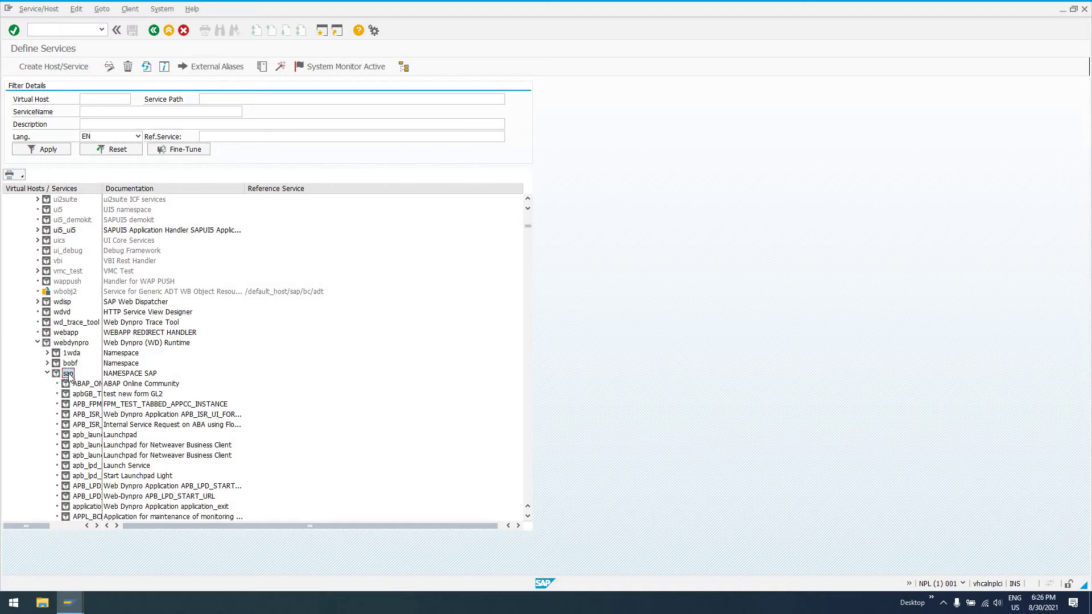
# Widen the services column and open the ZTESTWEBDYNPRO service definition.
pyautogui.scroll(-2, 68, 377)
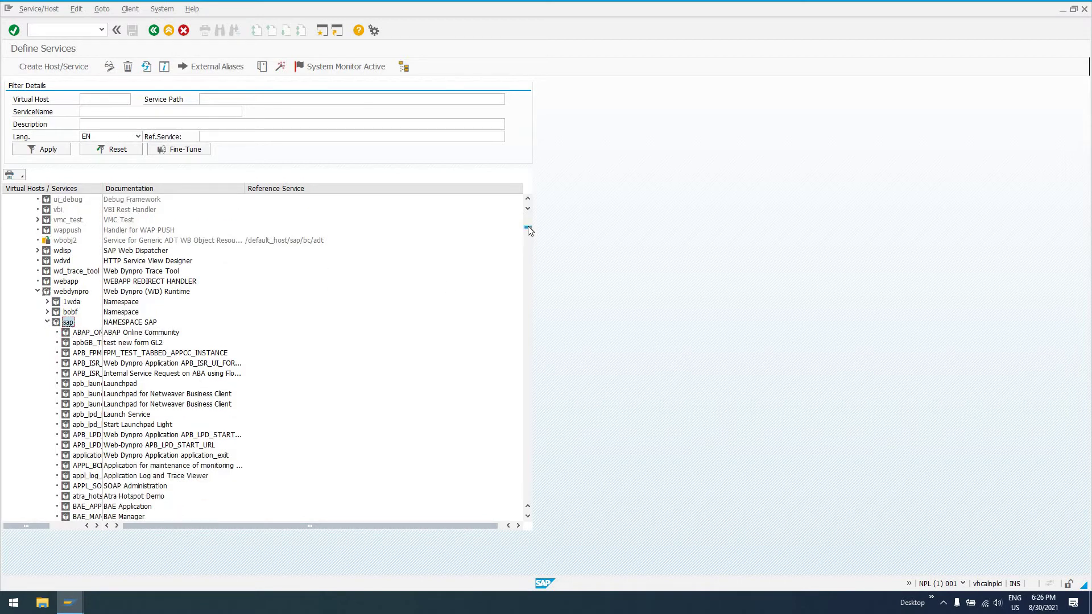
pyautogui.moveTo(530, 234); pyautogui.dragTo(519, 503)
pyautogui.scroll(-8, 190, 348)
pyautogui.scroll(2, 172, 203)
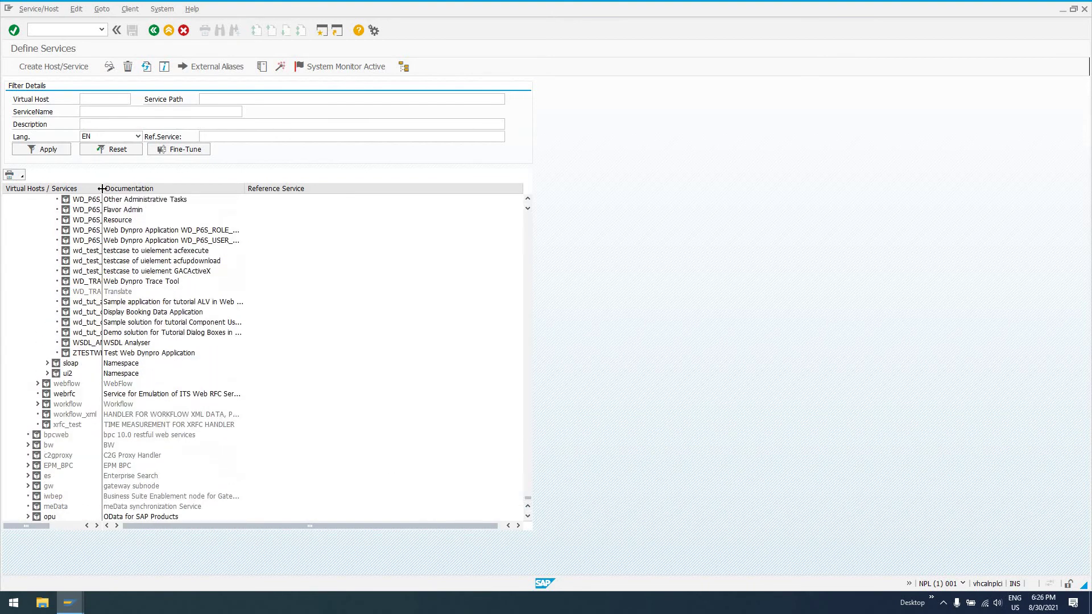
pyautogui.moveTo(172, 203); pyautogui.dragTo(172, 203)
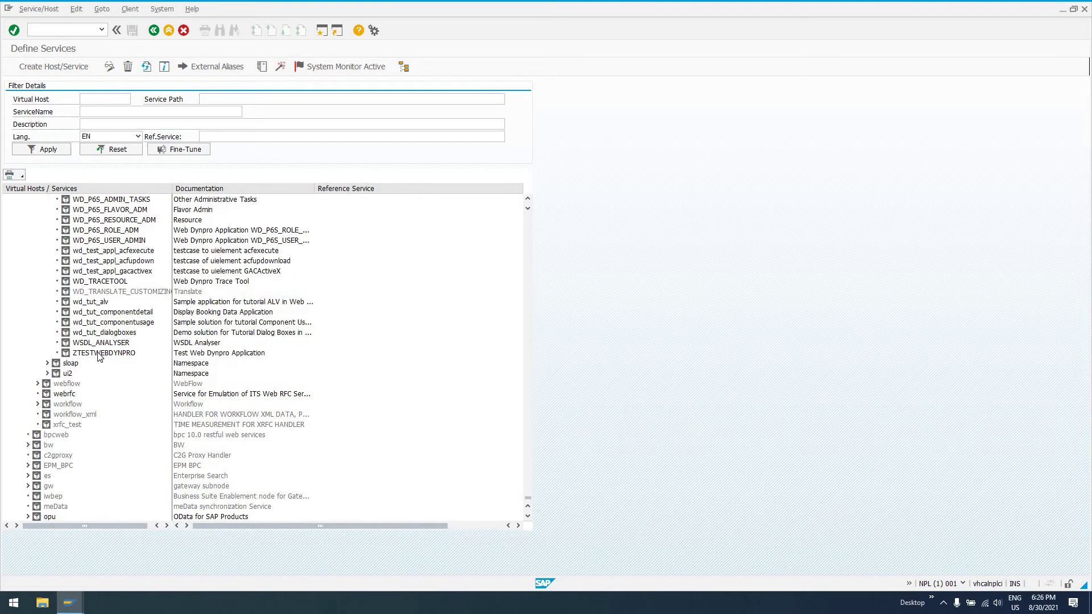
pyautogui.click(76, 354)
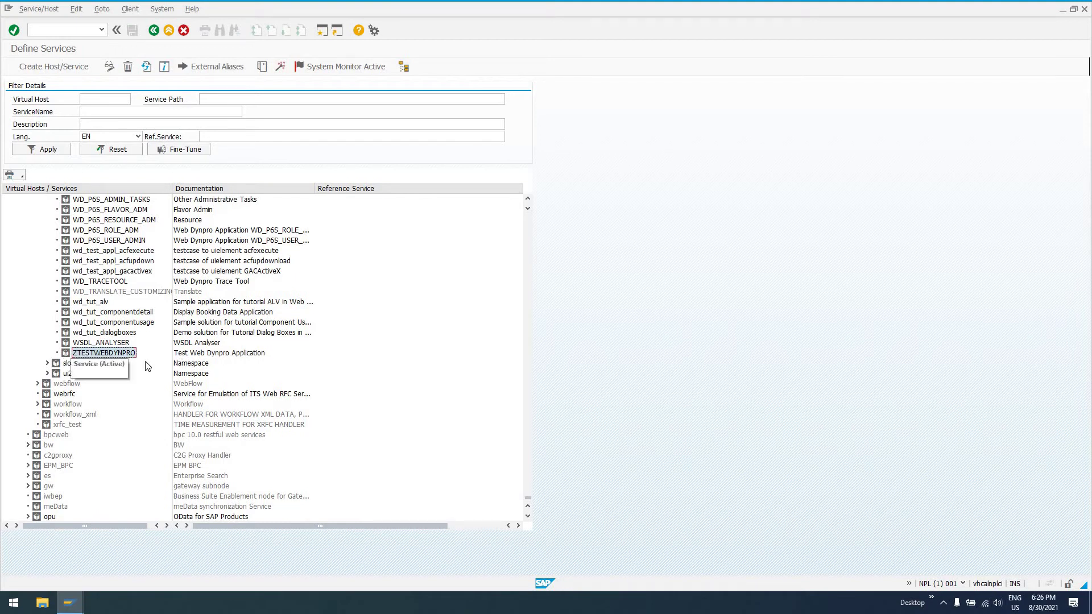
pyautogui.press('F2')
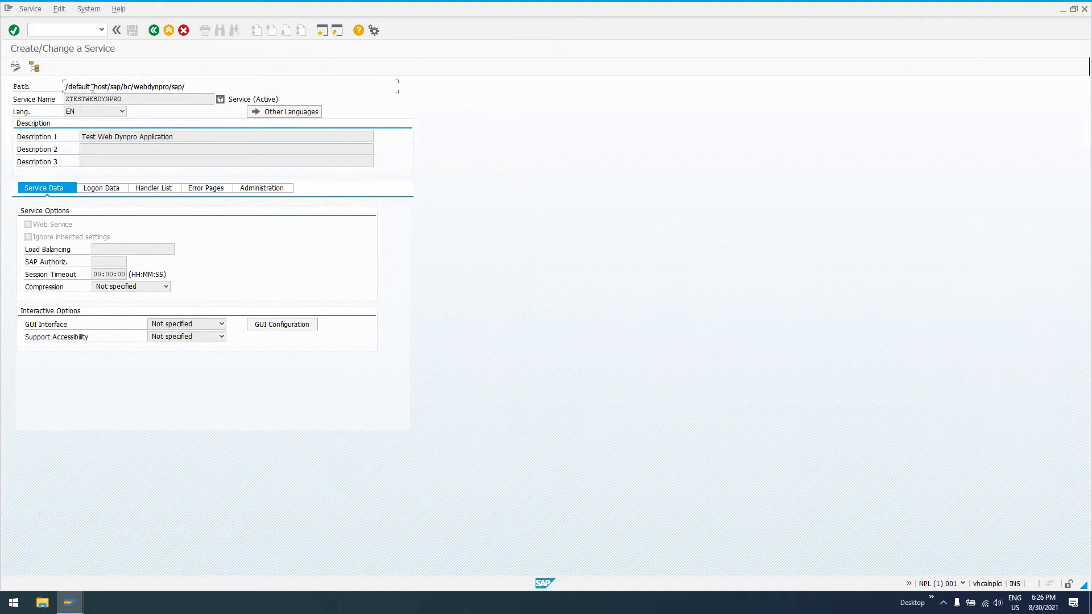
# Check the service path /default_host/sap/bc/webdynpro/sap/ZTESTWEBDYNPRO, then go back to Define Services.
pyautogui.moveTo(65, 86); pyautogui.dragTo(136, 91)
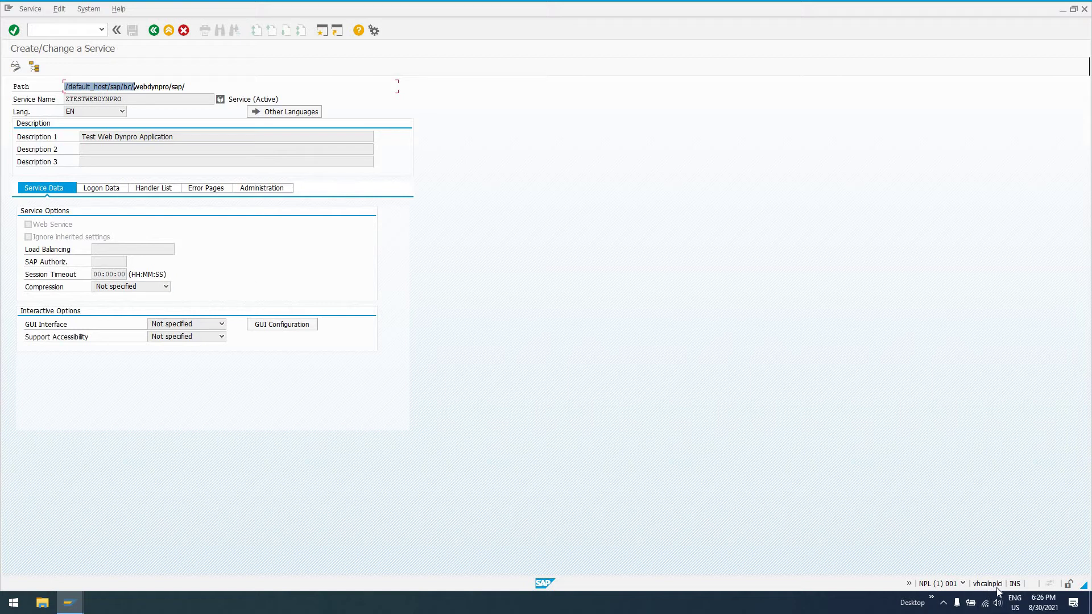
pyautogui.moveTo(109, 90); pyautogui.dragTo(199, 86)
pyautogui.press('Tab')
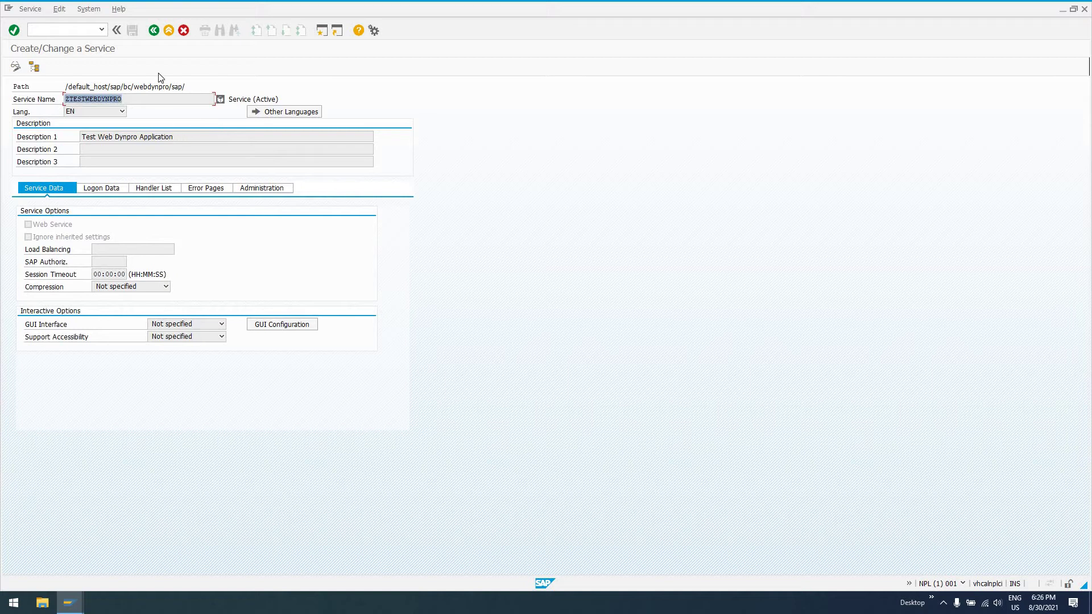
pyautogui.click(154, 31)
# Return to SAP Easy Access and add transaction SICF to the Favorites.
pyautogui.click(153, 31)
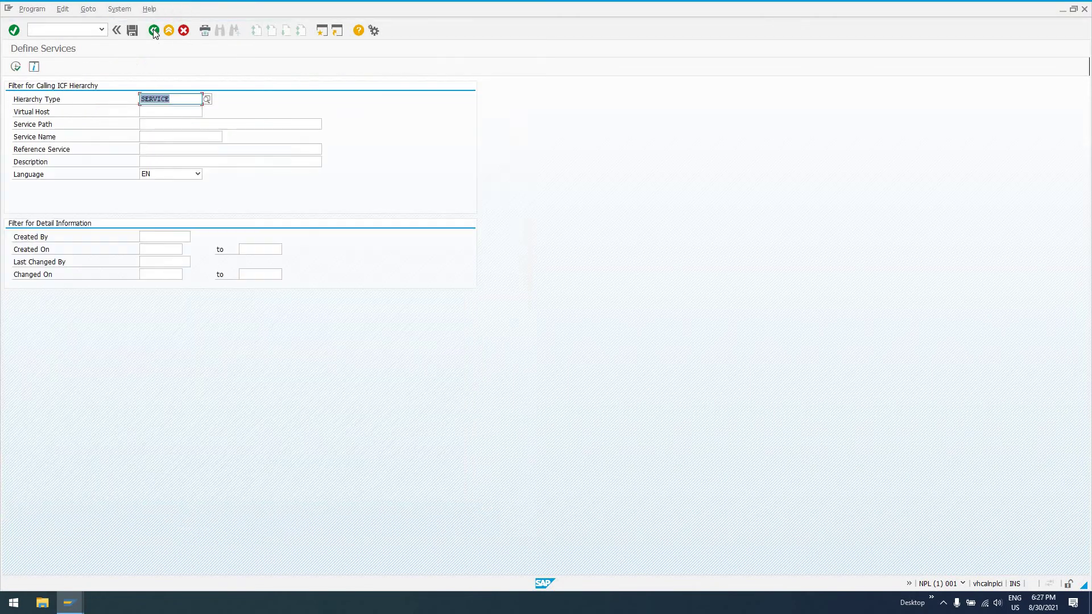
pyautogui.click(154, 30)
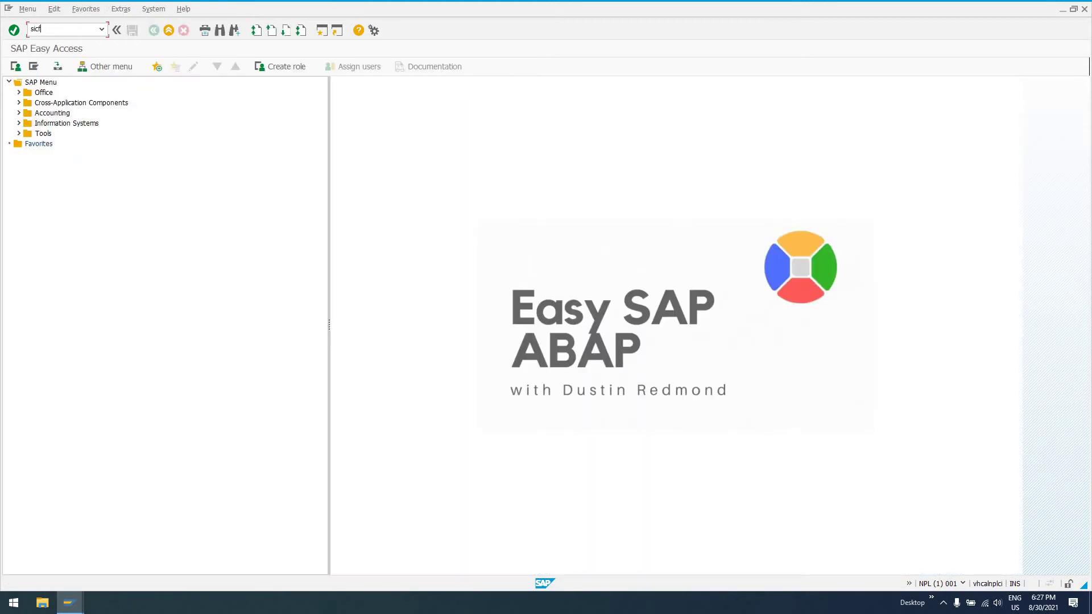
pyautogui.rightClick(58, 32)
pyautogui.press('Escape')
pyautogui.press('Return')
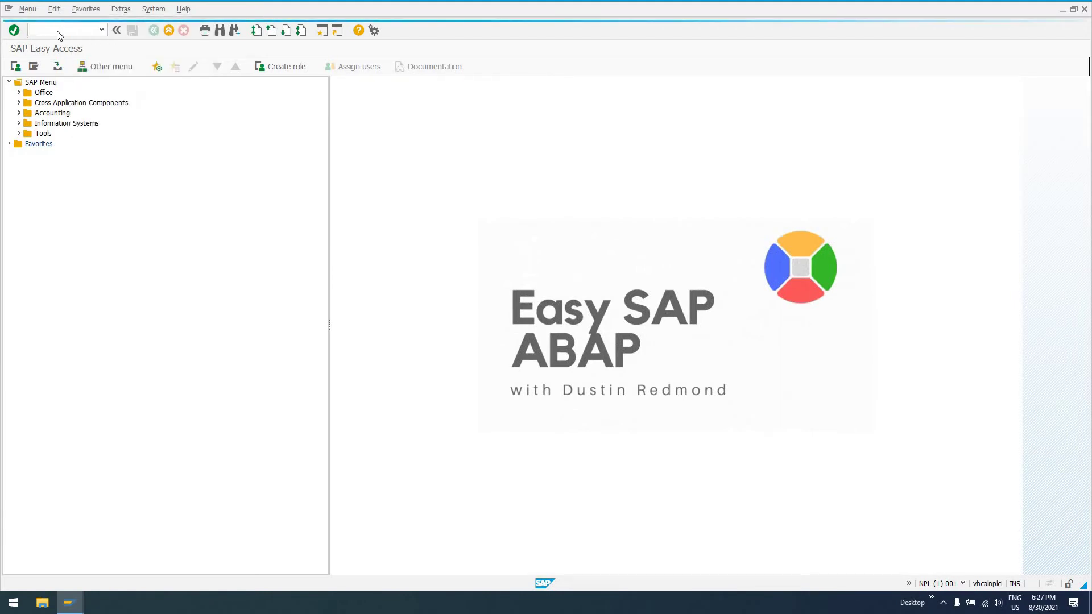
pyautogui.write('sicf')
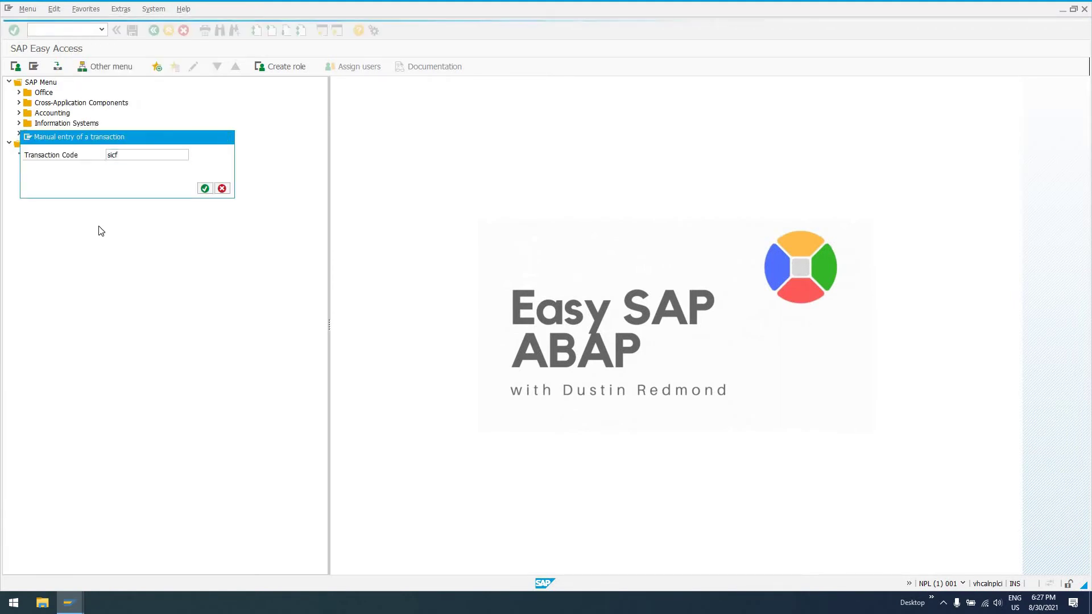
pyautogui.press('Return')
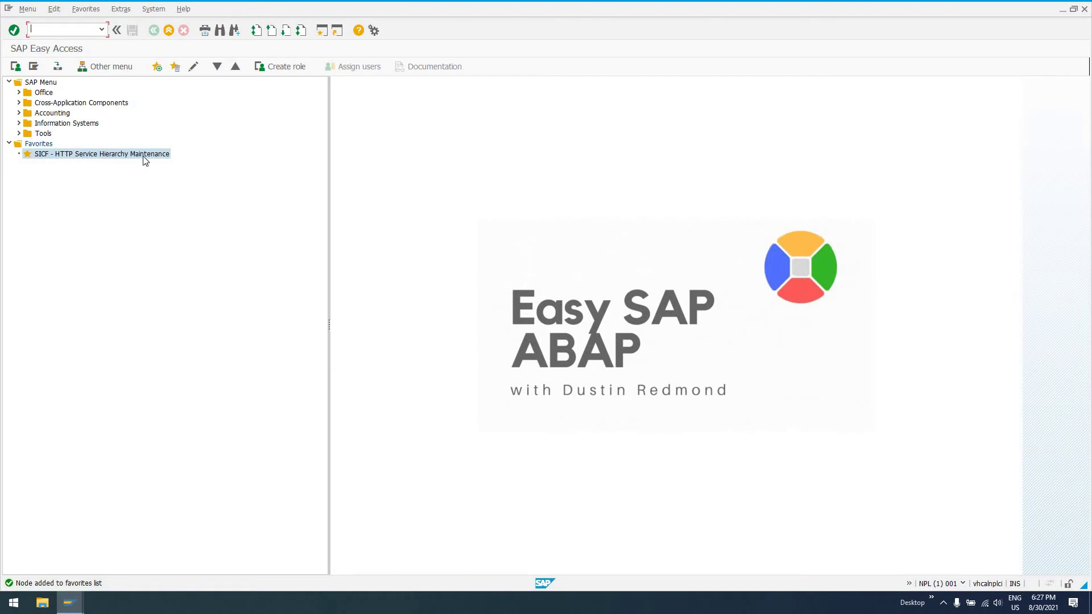
# Launch SICF from Favorites and run it with hierarchy type ALIAS.
pyautogui.doubleClick(63, 157)
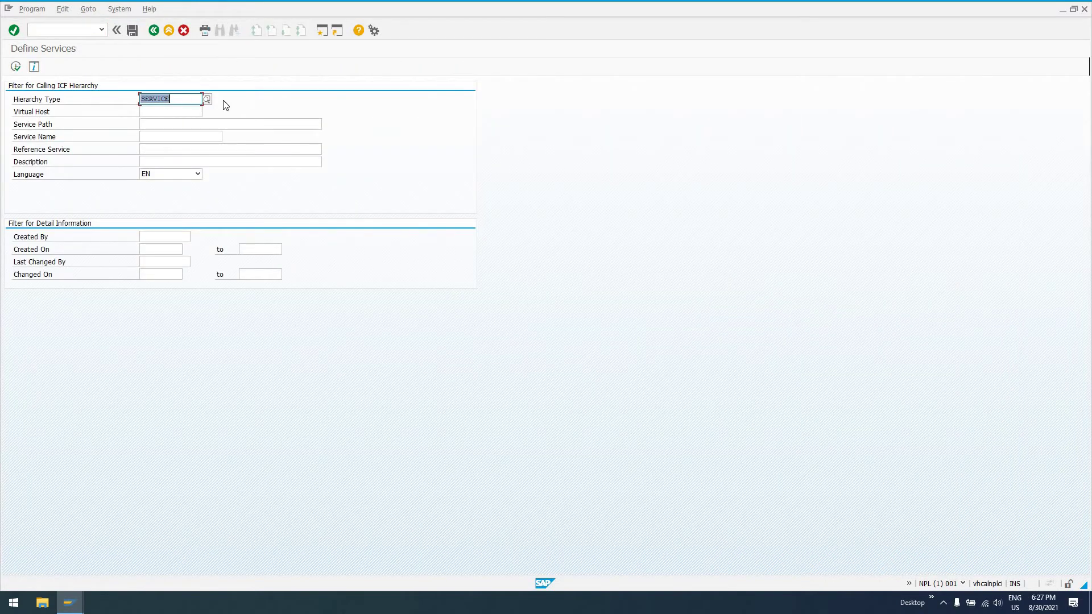
pyautogui.click(141, 112)
pyautogui.press('F4')
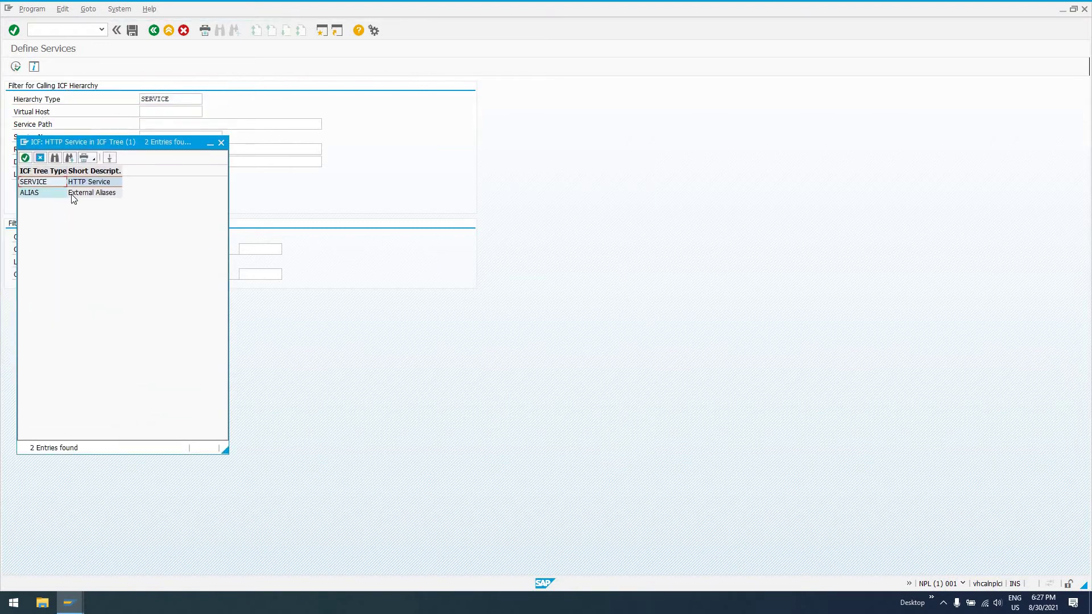
pyautogui.doubleClick(30, 193)
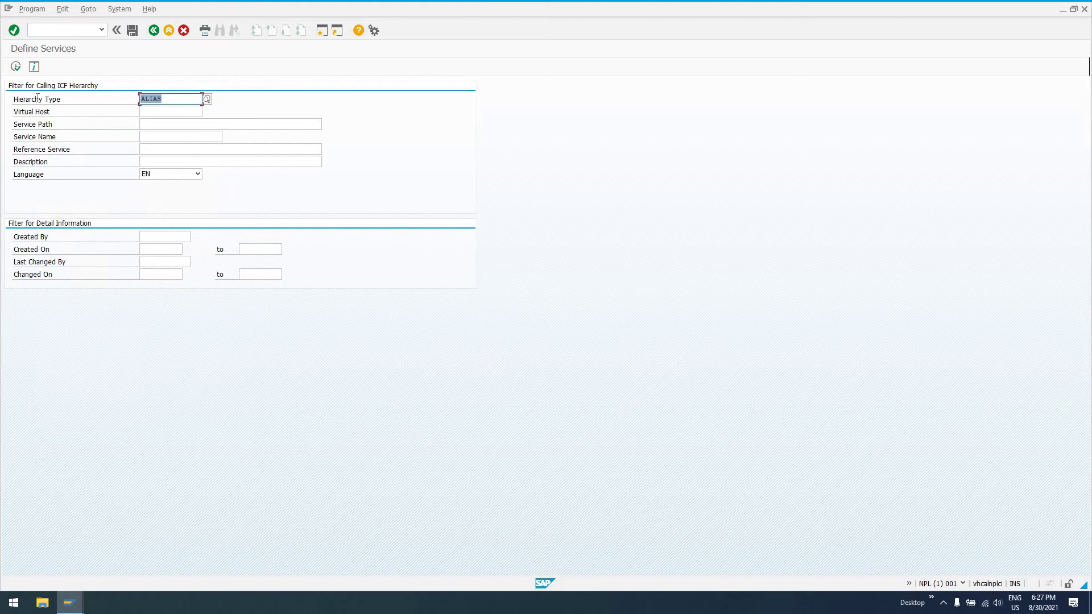
pyautogui.click(15, 66)
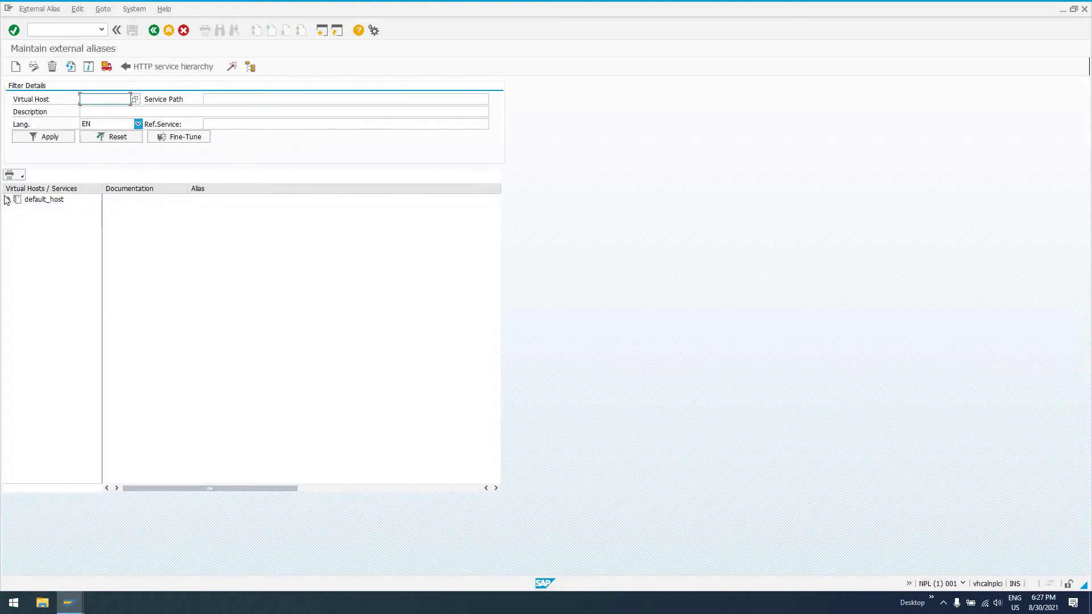
# Expand default_host and choose Create External Alias from its context menu.
pyautogui.click(8, 199)
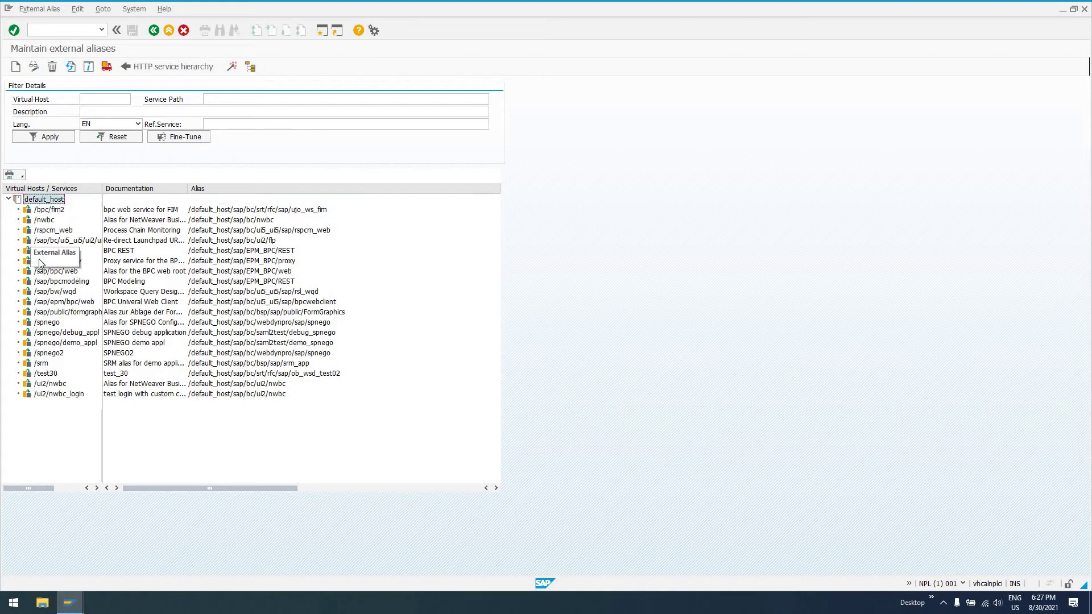
pyautogui.rightClick(32, 201)
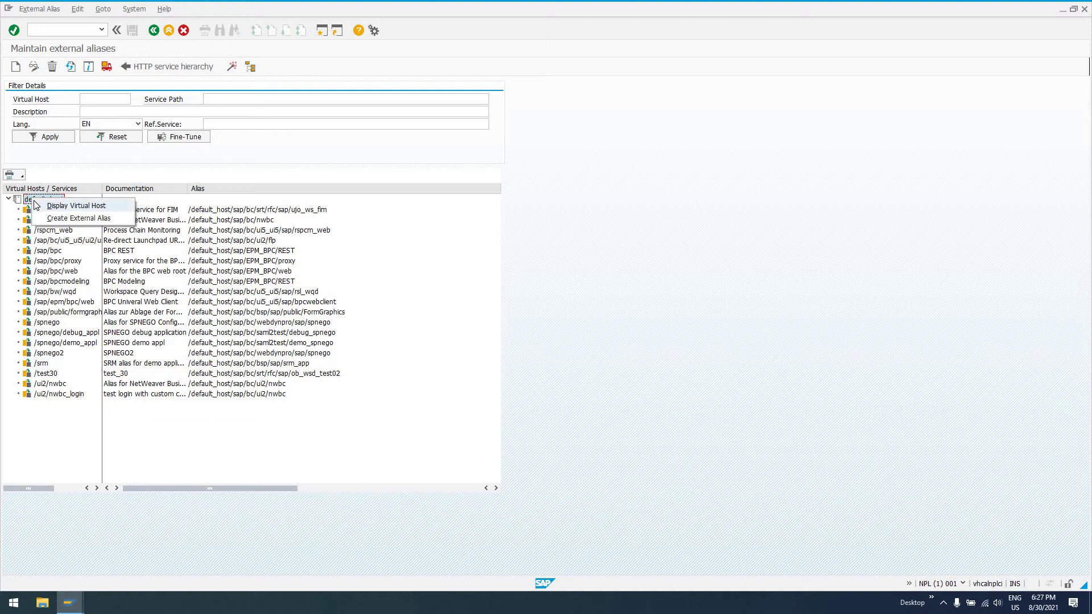
pyautogui.click(71, 219)
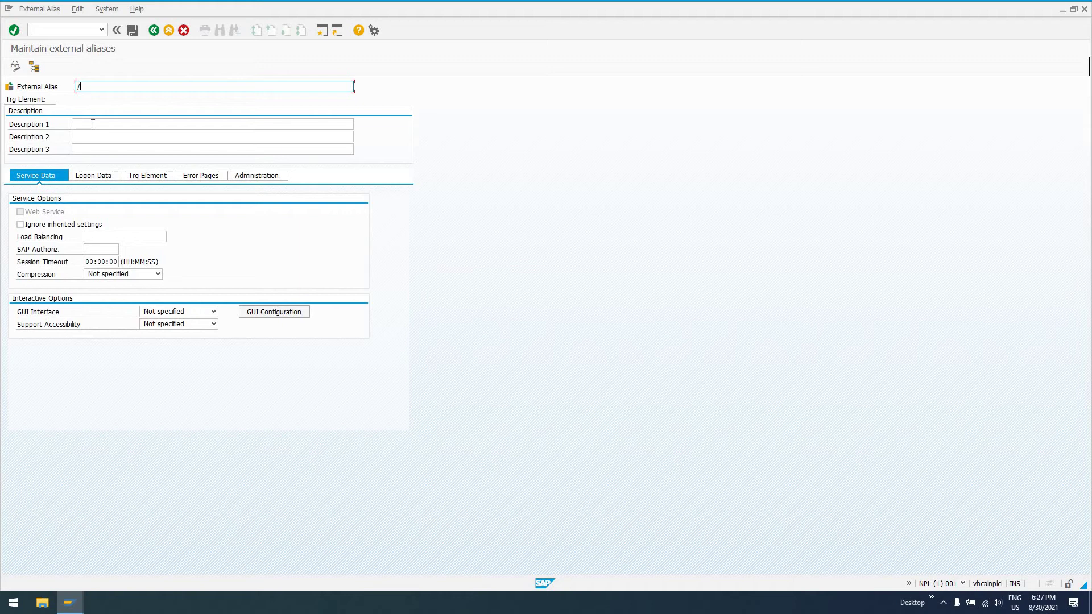
pyautogui.click(82, 152)
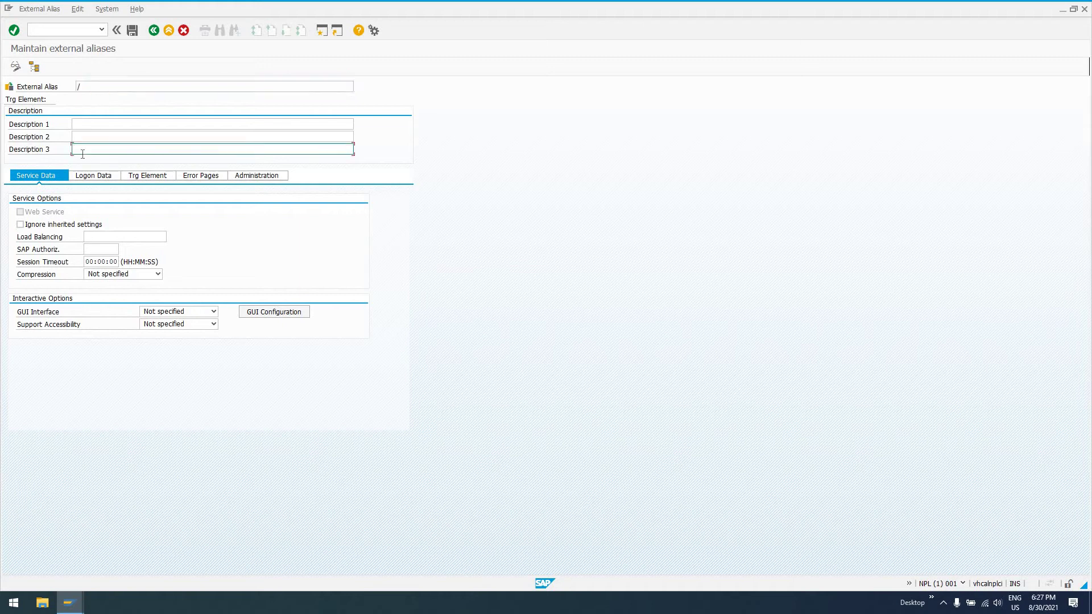
pyautogui.write('http://vhcalnplci:8000')
pyautogui.write('/ztest')
pyautogui.click(99, 90)
pyautogui.write('test')
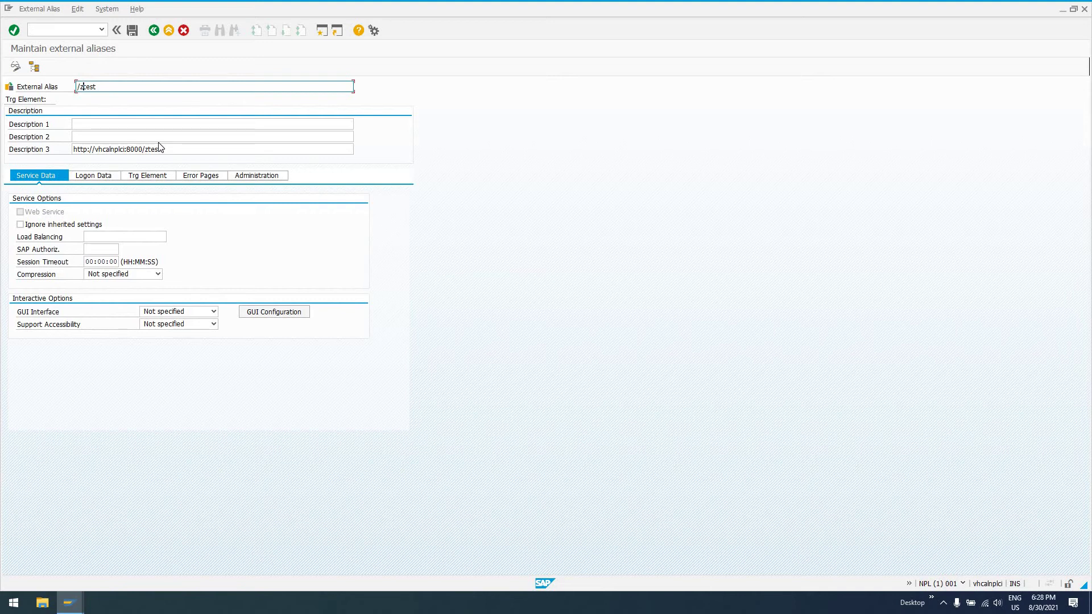
pyautogui.press('Delete')
pyautogui.write('t')
pyautogui.write('z')
# Clear Description 3 and enter 'Test alias' as Description 1.
pyautogui.click(175, 149)
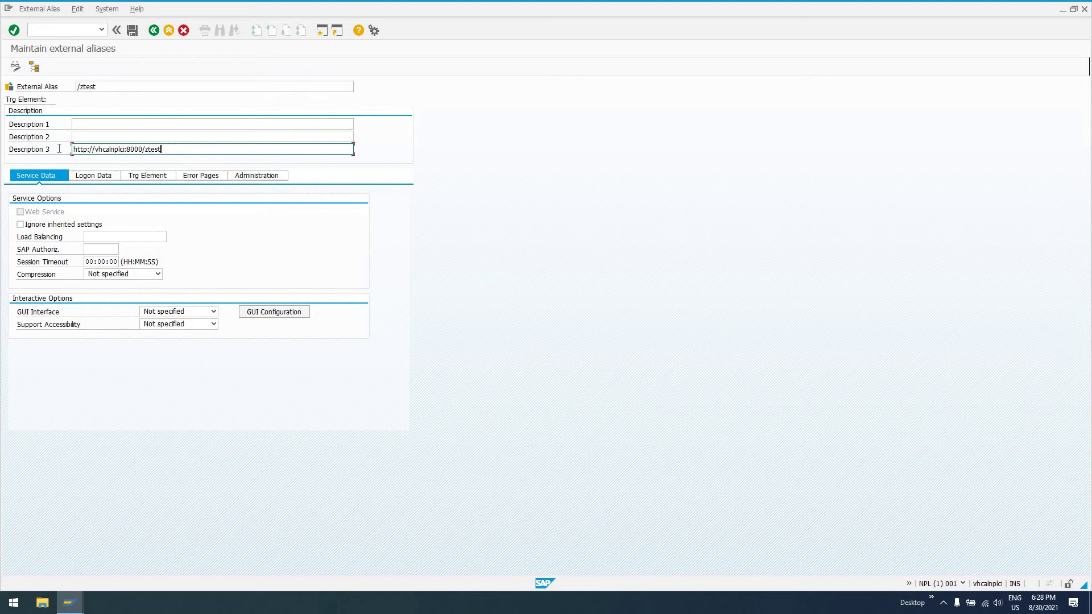
pyautogui.hotkey('ctrl', 'a')
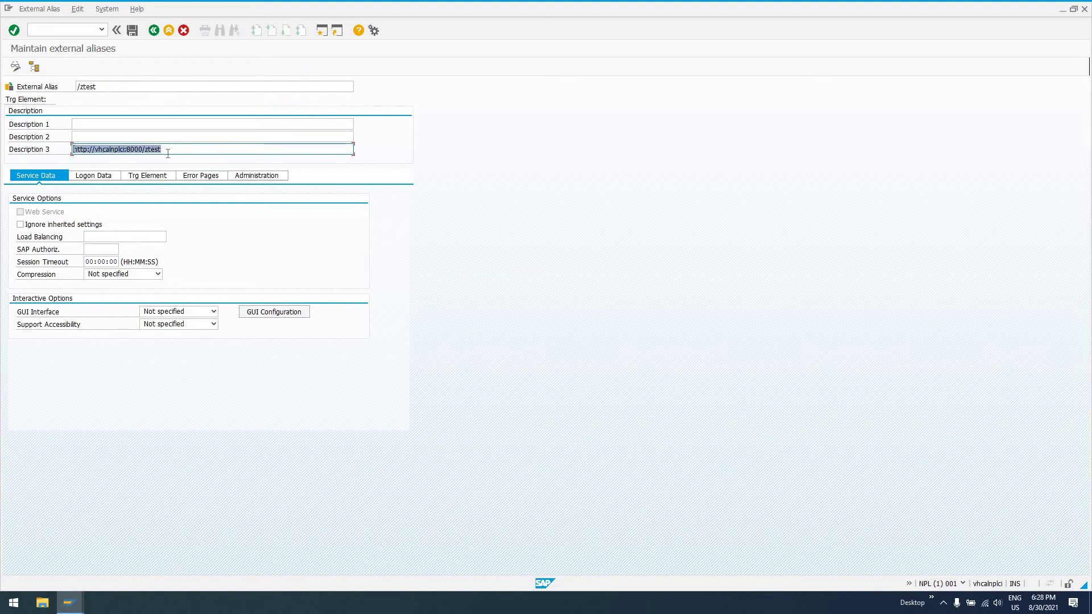
pyautogui.press('Delete')
pyautogui.click(147, 137)
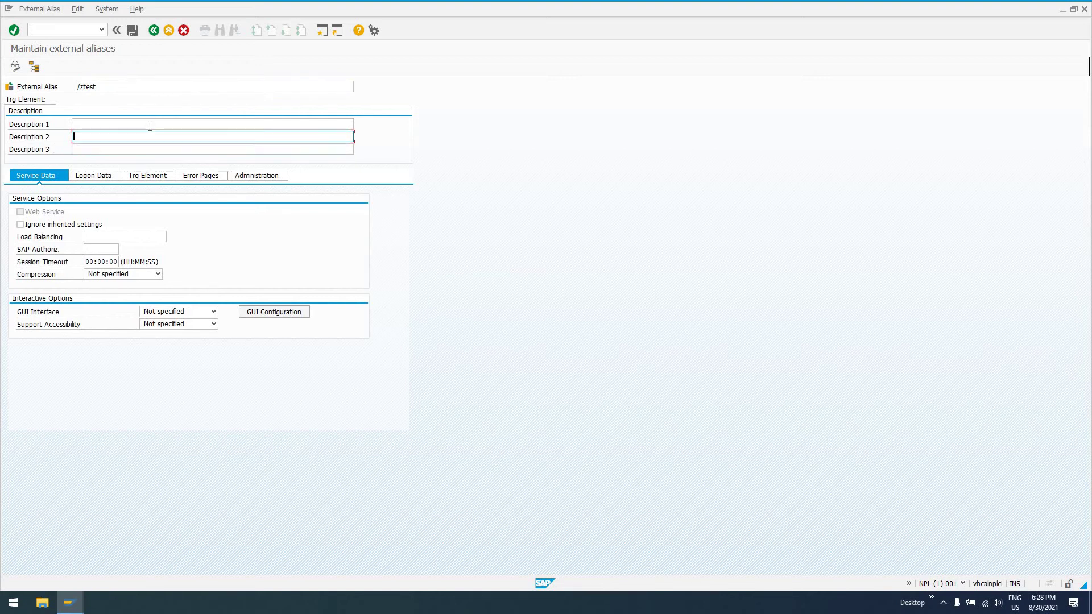
pyautogui.click(149, 124)
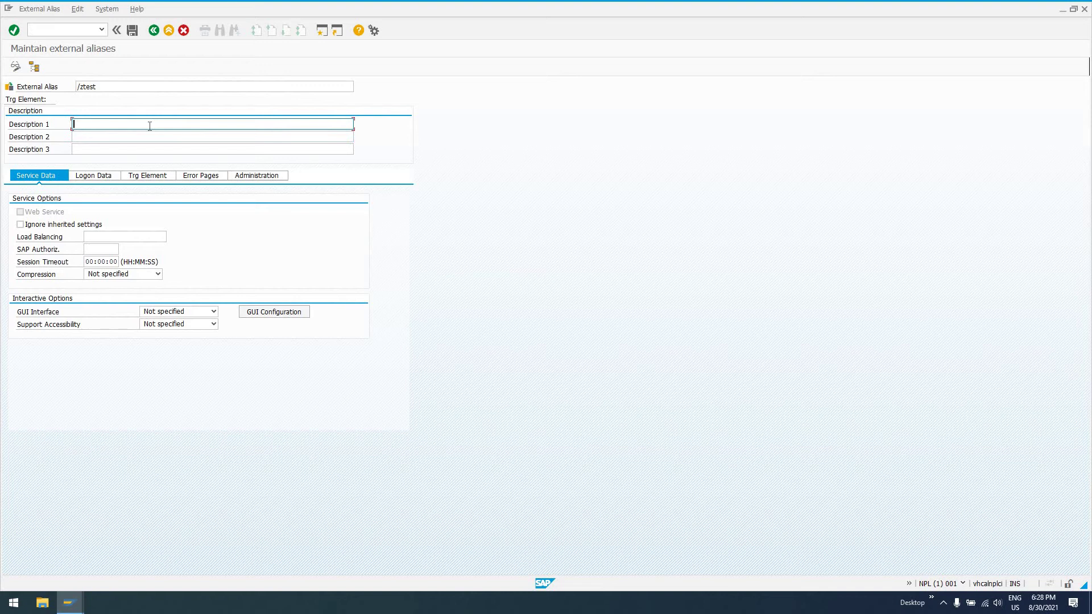
pyautogui.write('Test alias')
# On the Trg Element tab, expand default_host > sap > bc > webdynpro > sap.
pyautogui.click(153, 180)
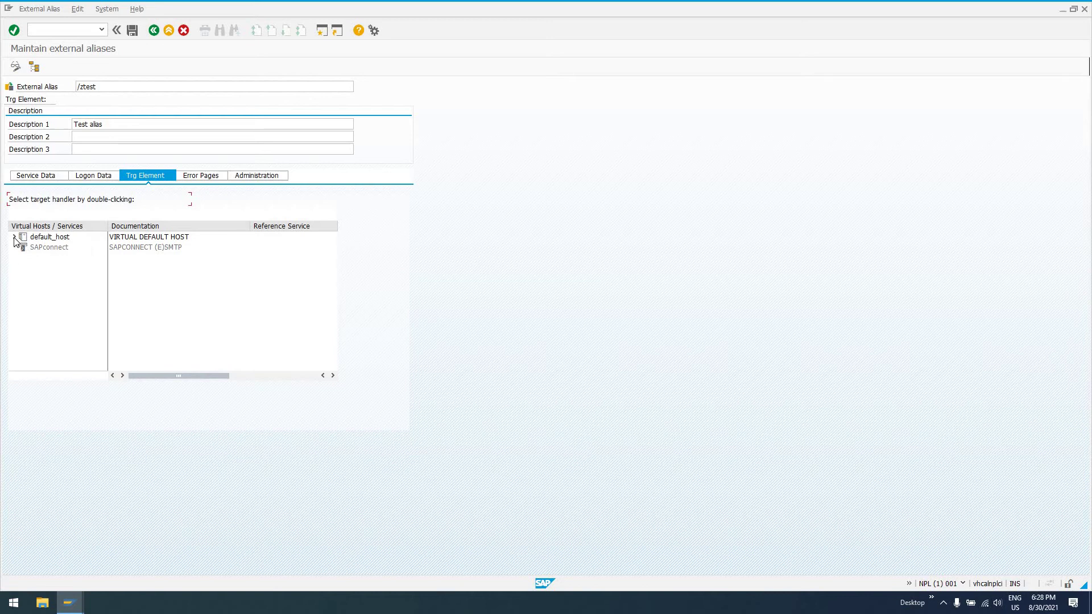
pyautogui.click(14, 237)
pyautogui.click(24, 247)
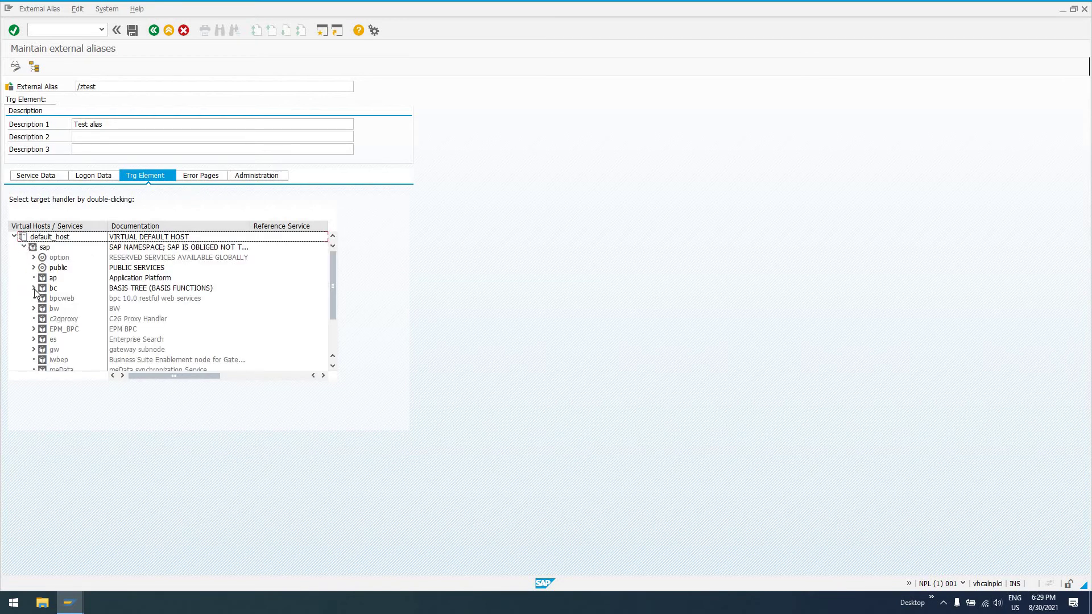
pyautogui.click(34, 288)
pyautogui.scroll(-5, 79, 332)
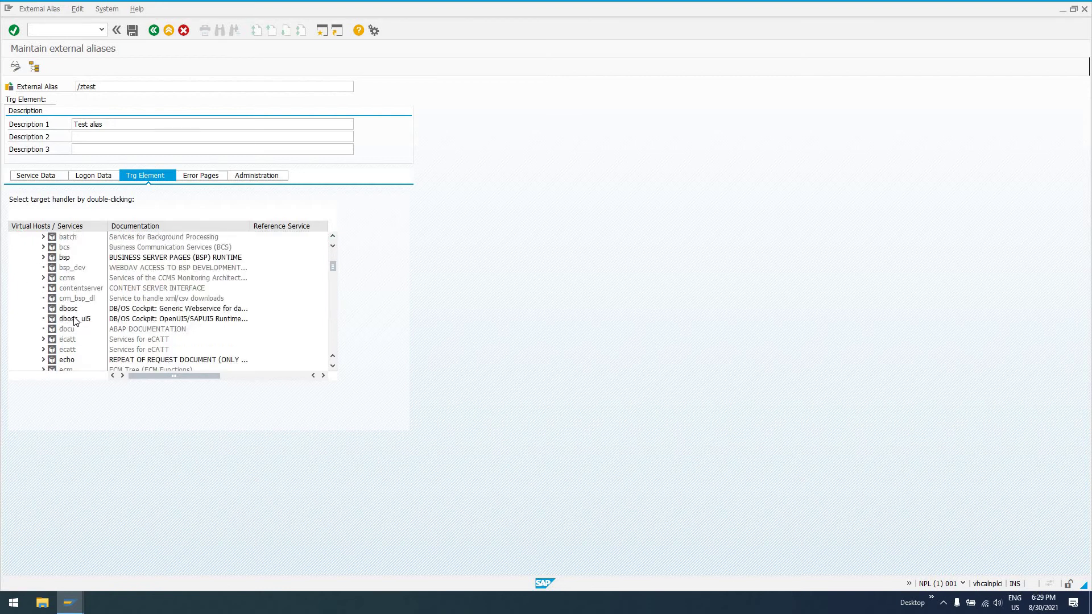
pyautogui.scroll(-15, 79, 332)
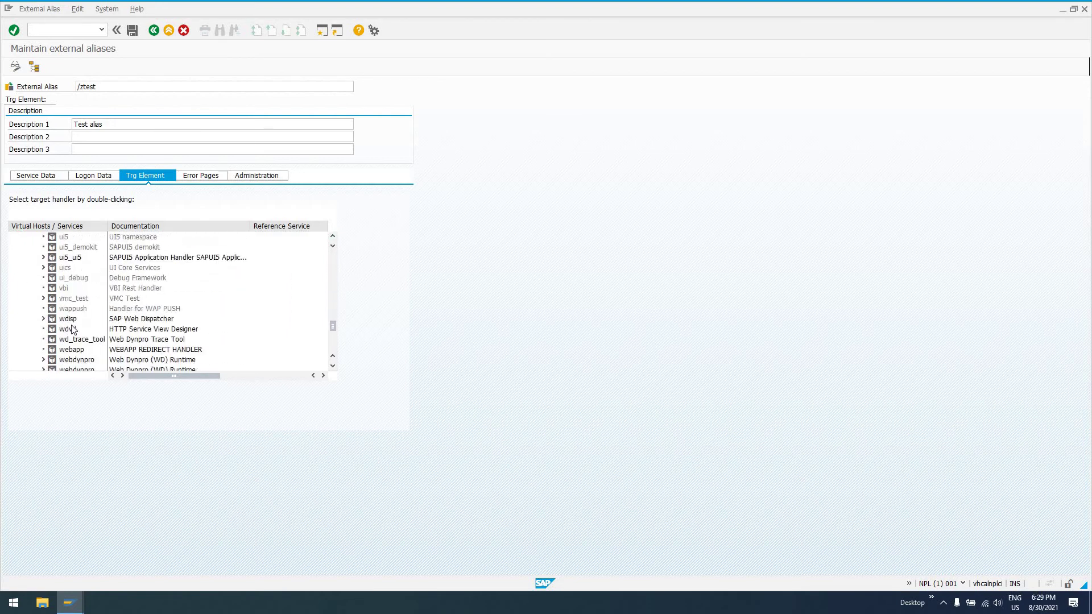
pyautogui.click(43, 277)
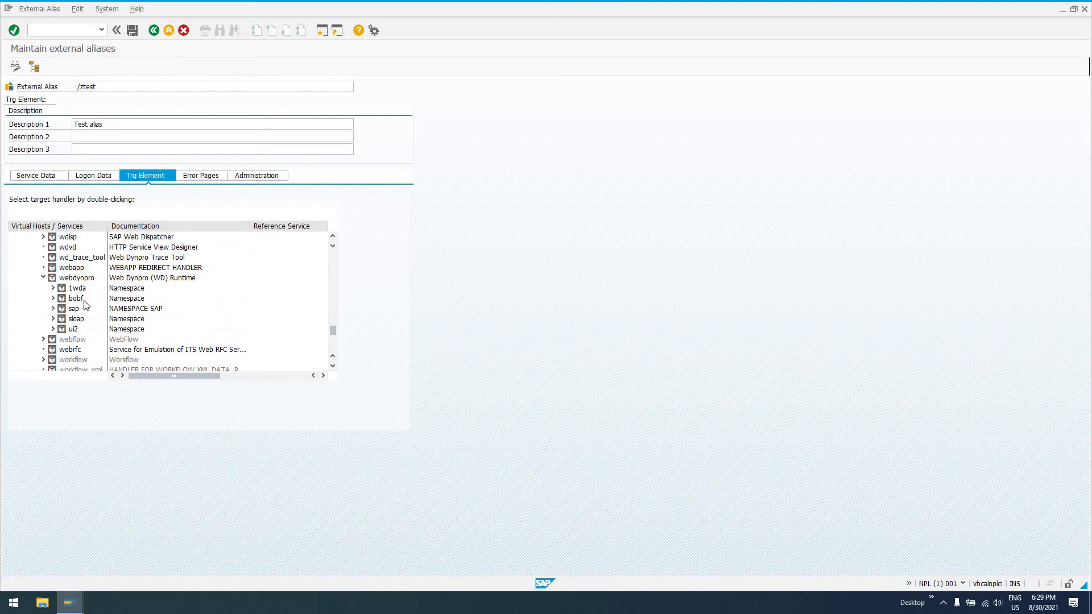
pyautogui.click(53, 308)
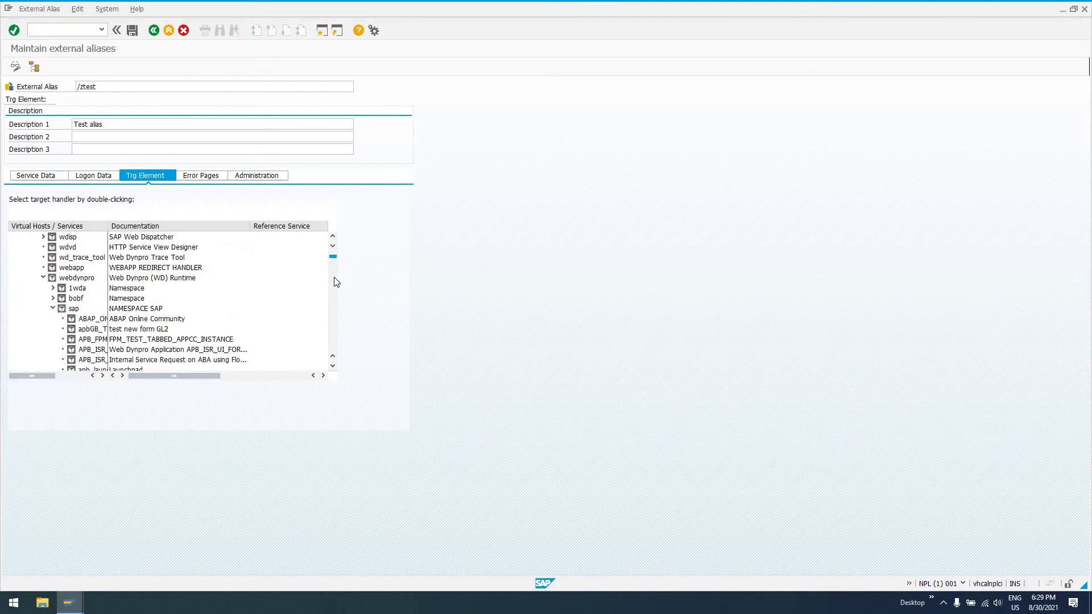
# Set ZTESTWEBDYNPRO as the /ztest alias target element.
pyautogui.scroll(-10, 332, 290)
pyautogui.scroll(-15, 333, 307)
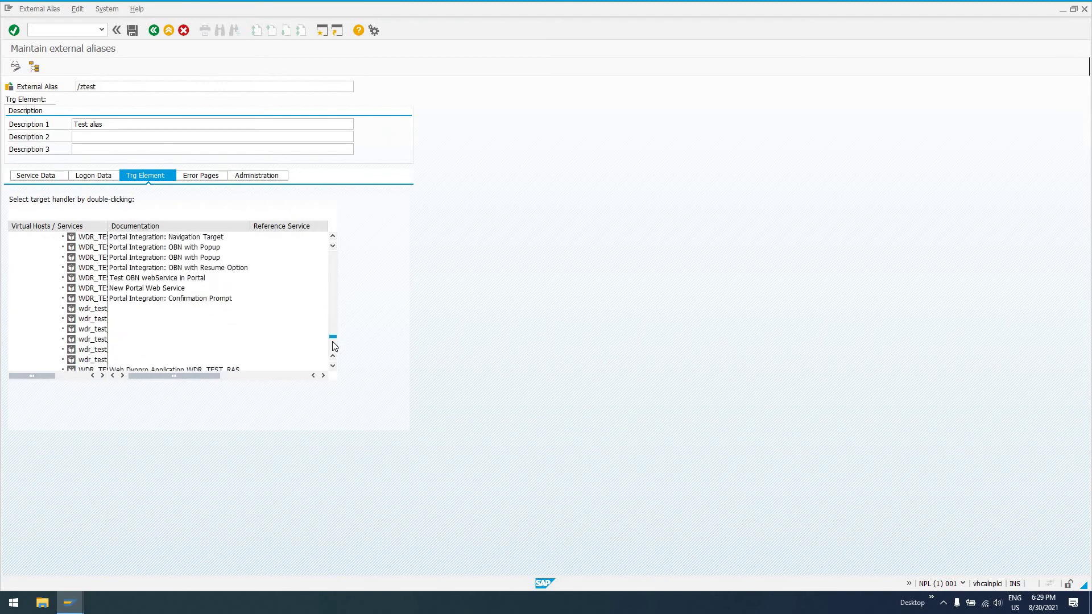
pyautogui.scroll(10, 334, 349)
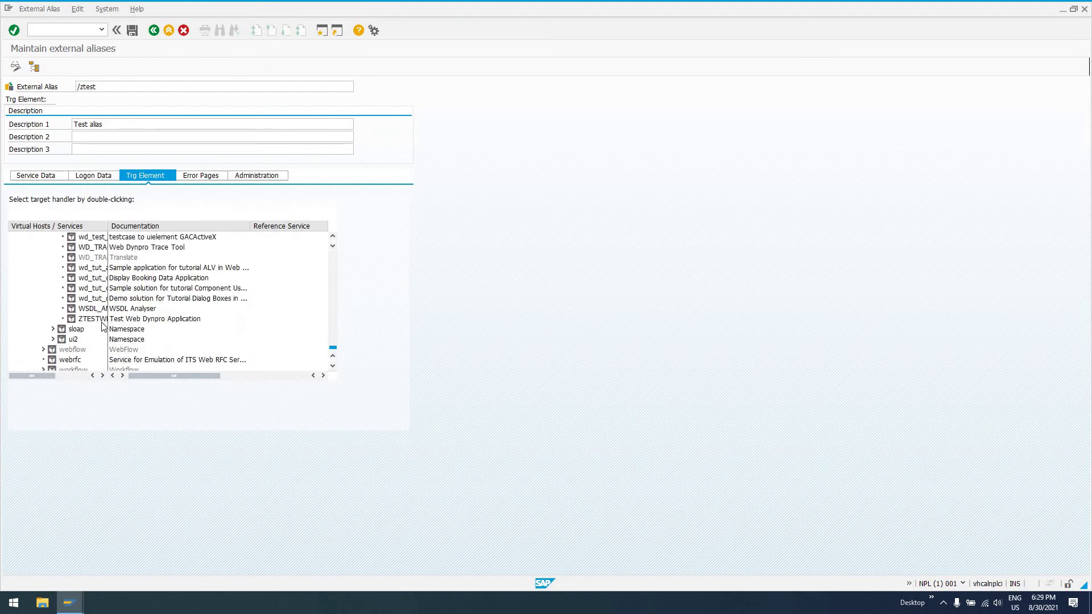
pyautogui.scroll(-5, 124, 316)
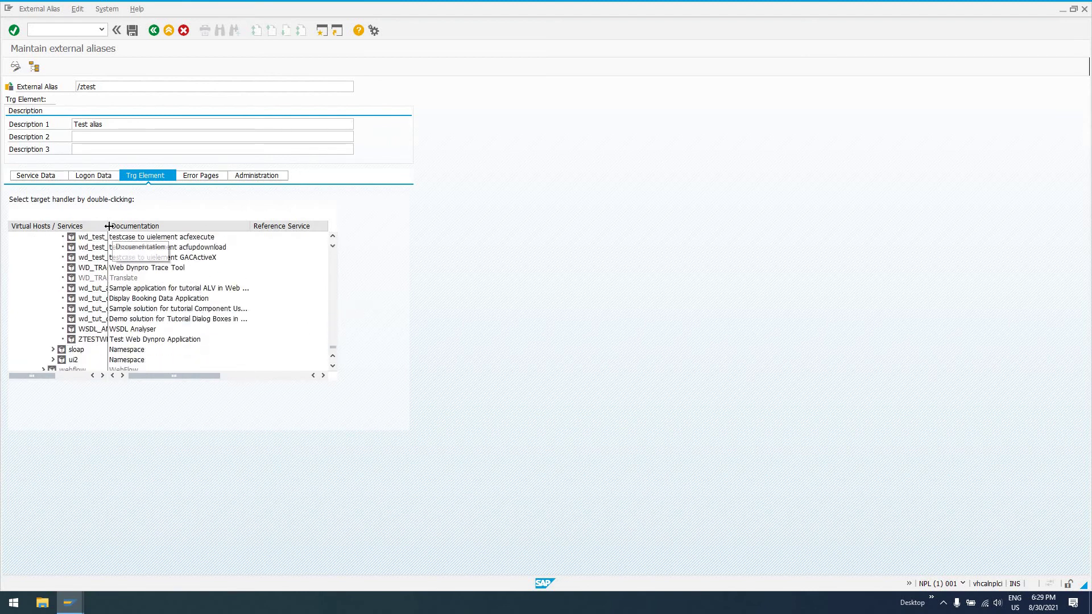
pyautogui.moveTo(184, 234); pyautogui.dragTo(183, 234)
pyautogui.click(96, 341)
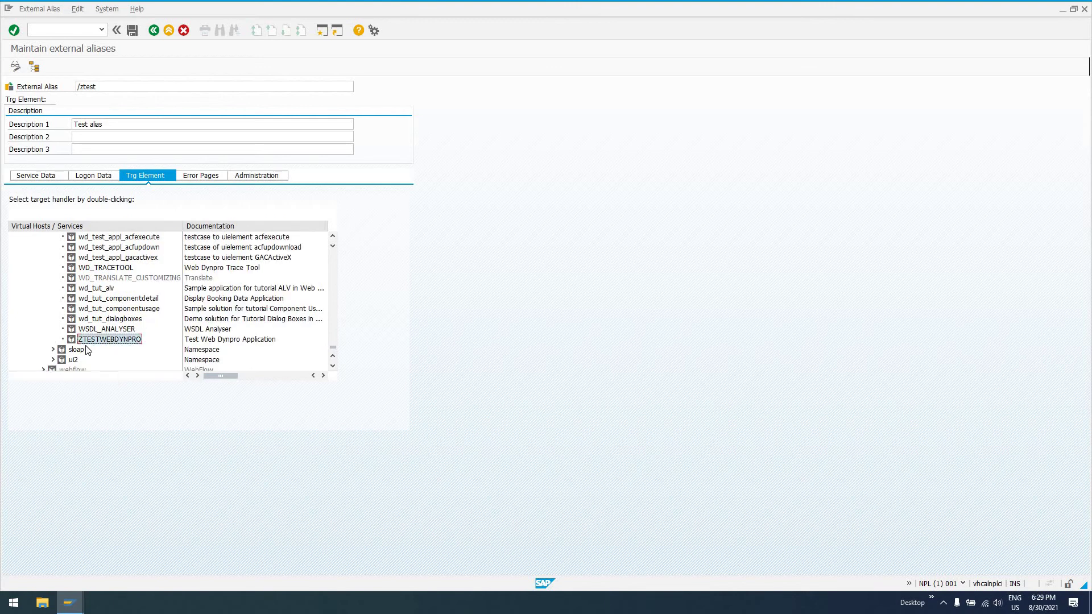
pyautogui.doubleClick(97, 342)
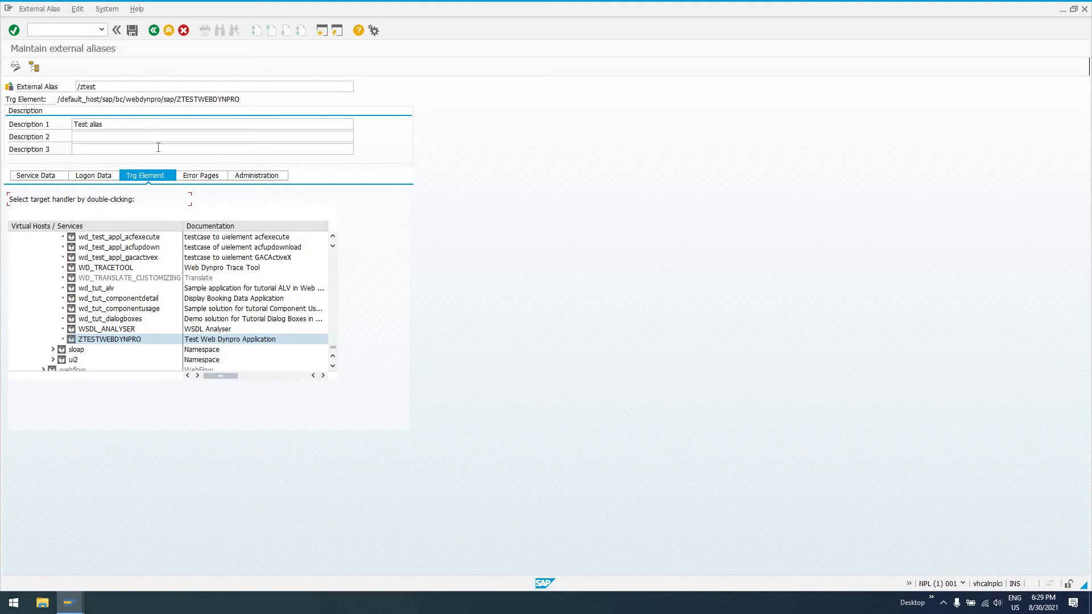
# Save the /ztest alias, return to the alias list, and run Test Ext. Alias on it.
pyautogui.click(132, 31)
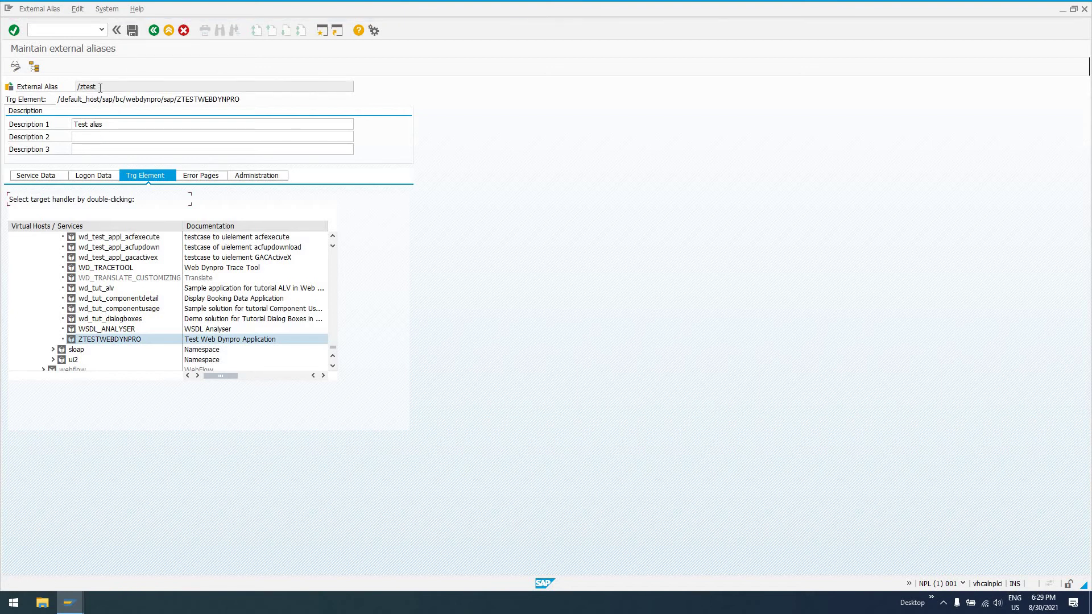
pyautogui.click(154, 31)
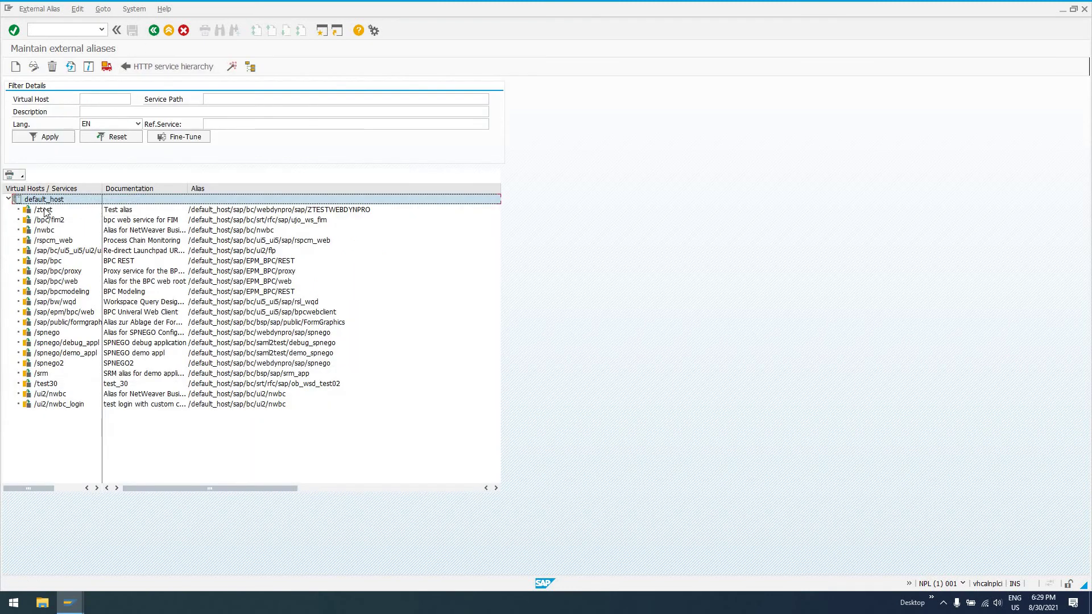
pyautogui.click(42, 210)
pyautogui.rightClick(41, 213)
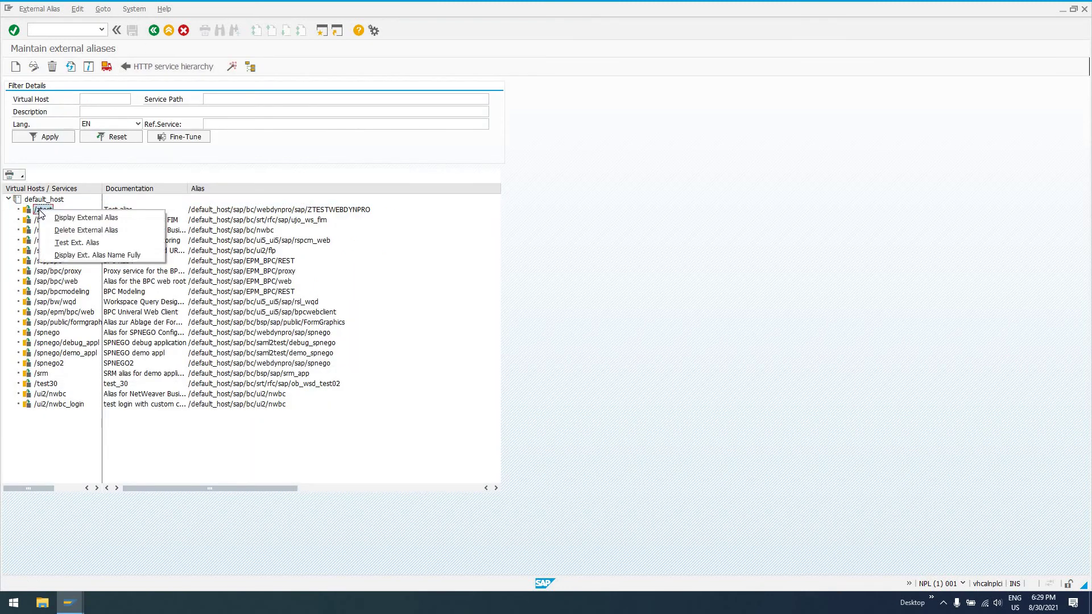
pyautogui.click(62, 243)
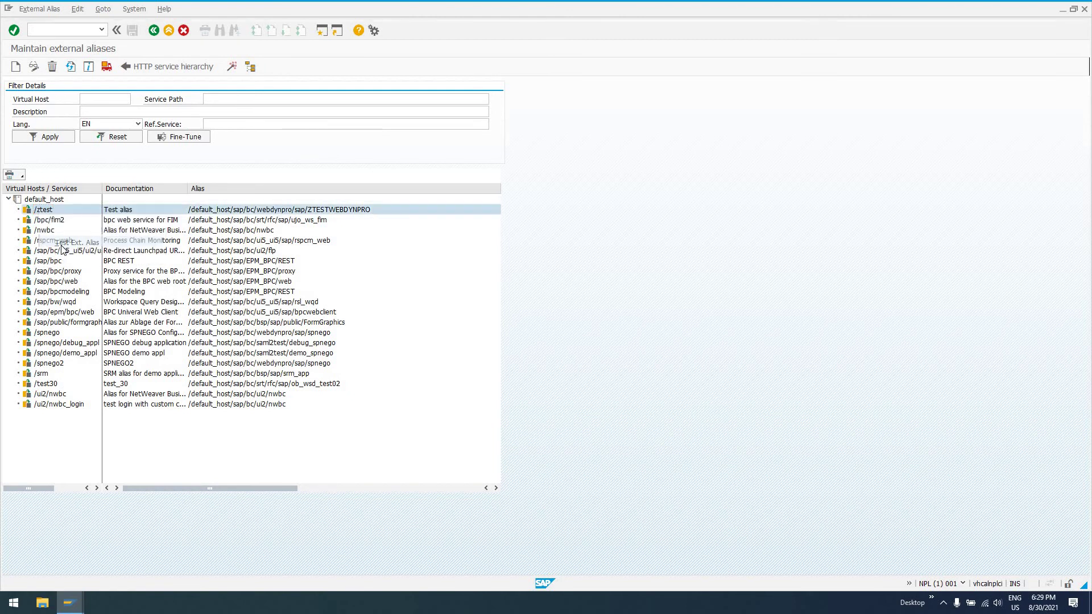
# Allow the browser launch, proceed past the certificate warning, and log on with the user's credentials.
pyautogui.click(427, 331)
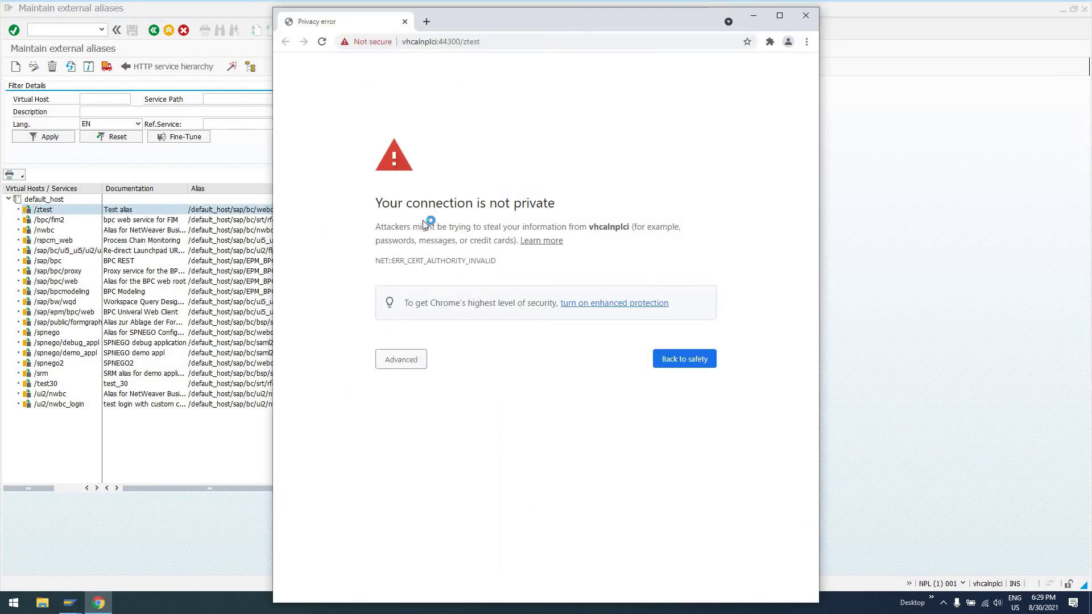
pyautogui.click(412, 369)
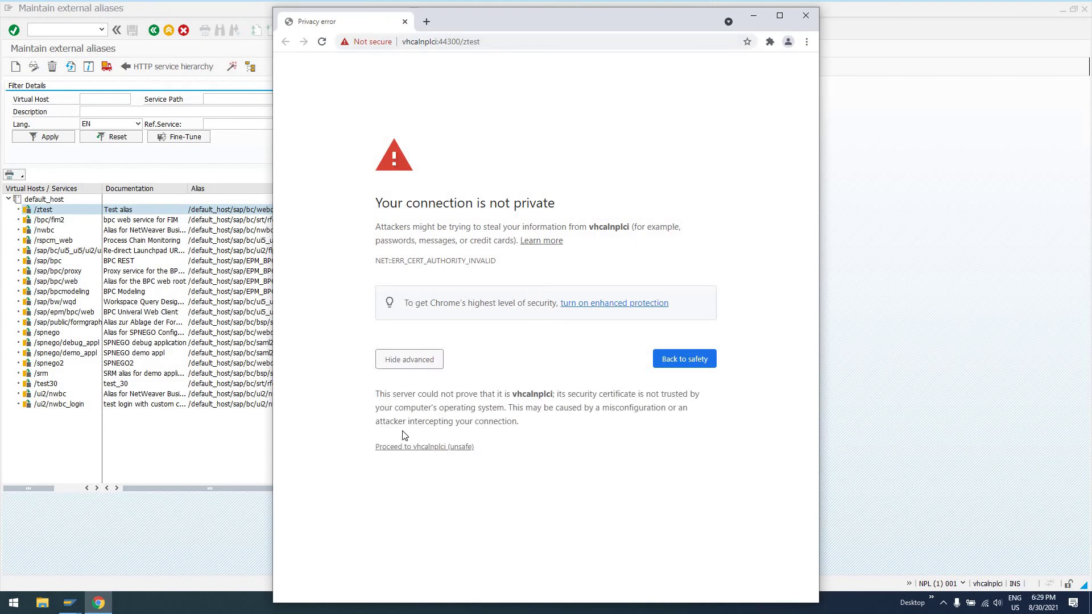
pyautogui.click(399, 448)
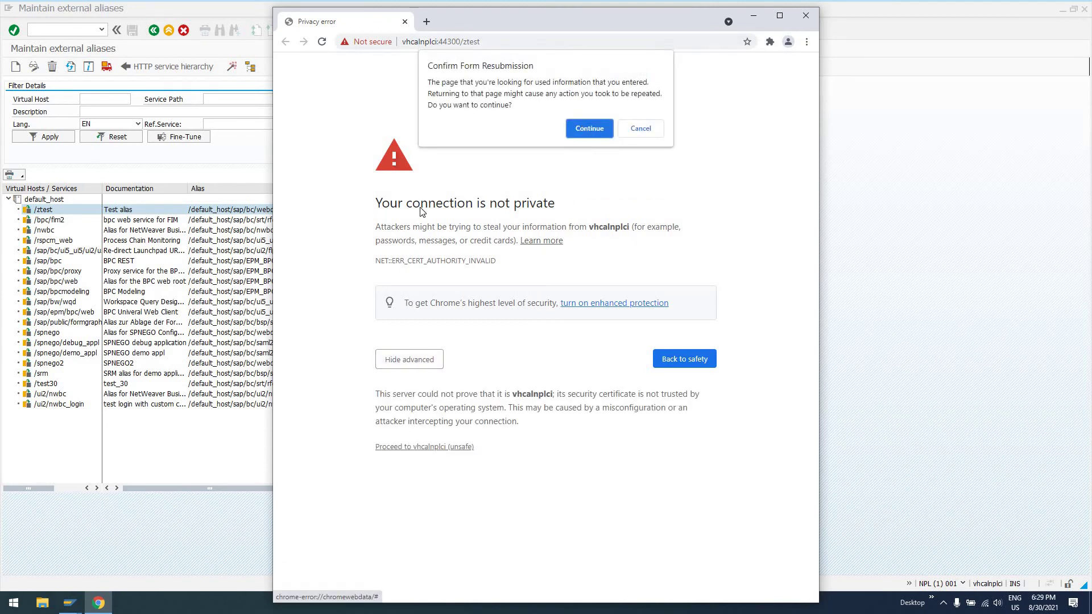
pyautogui.click(581, 129)
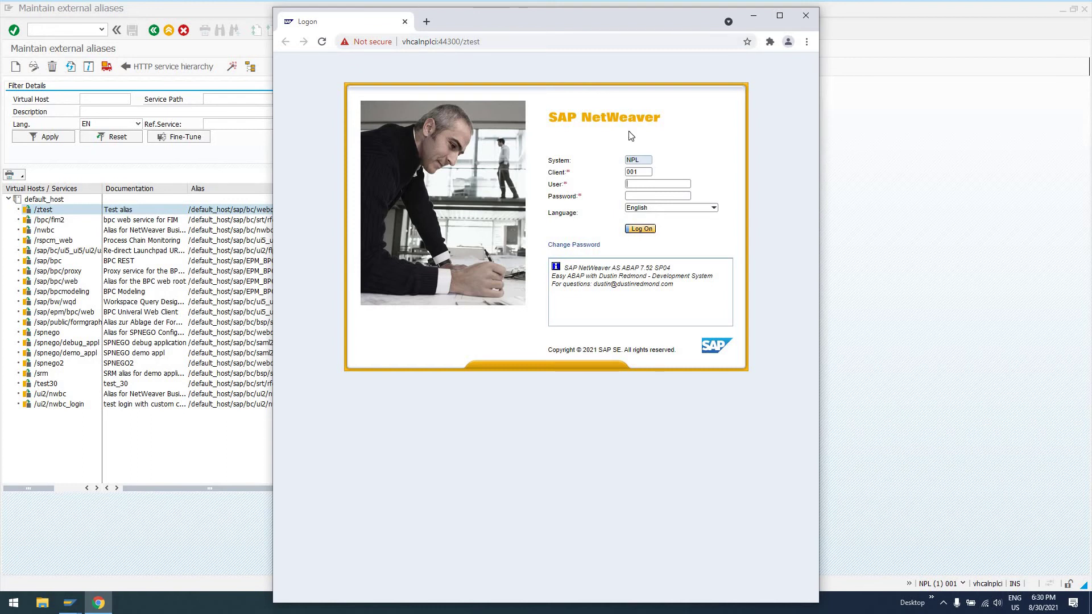
pyautogui.write('developer')
pyautogui.press('Return')
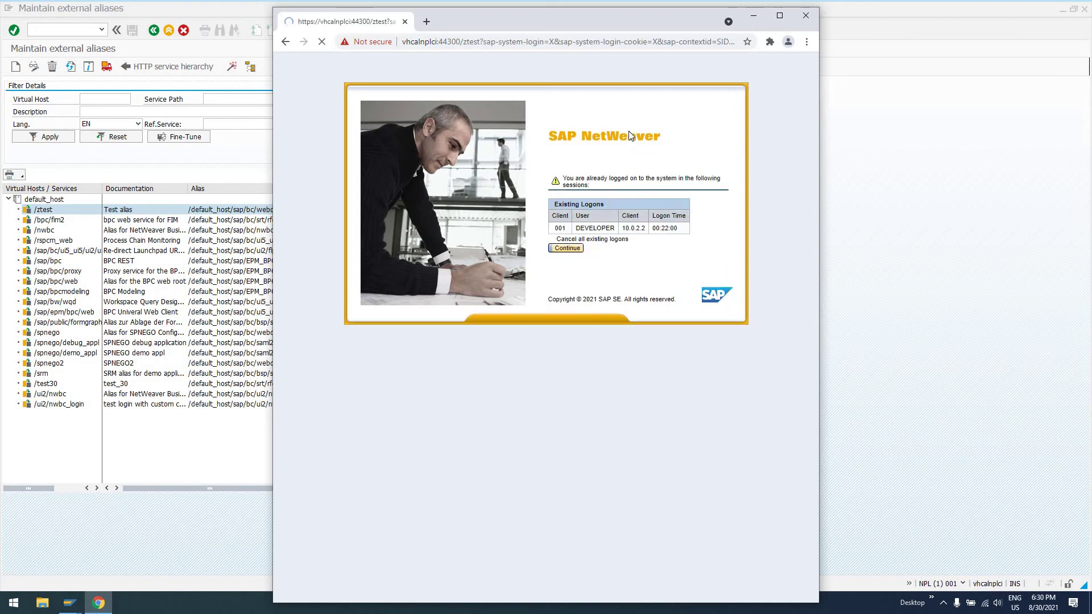
# Continue past the logon check, trim the URL to /ztest and change the port to 8000.
pyautogui.click(567, 248)
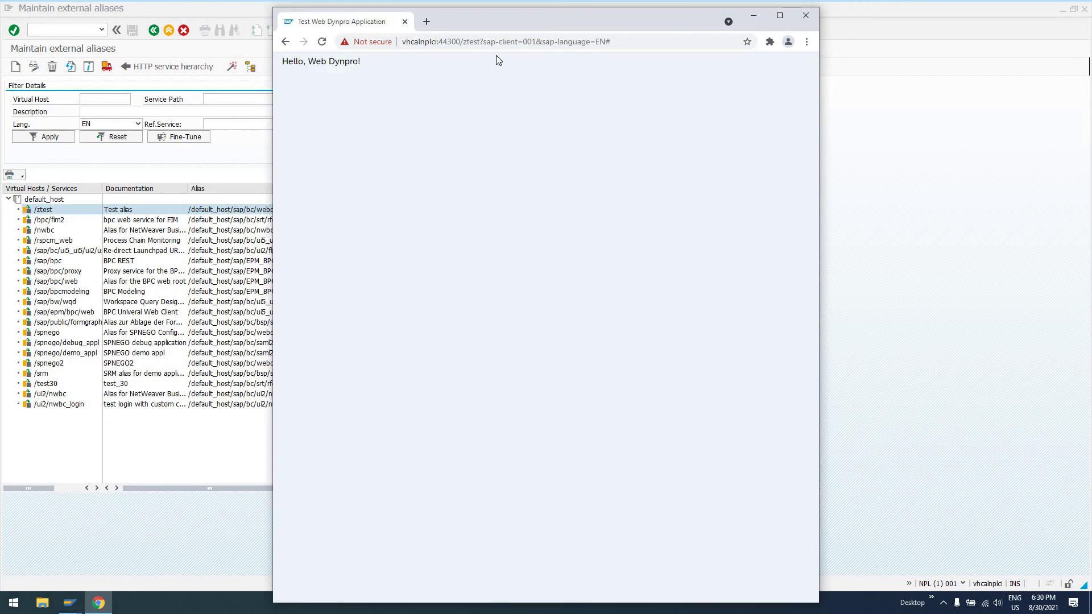
pyautogui.moveTo(479, 42); pyautogui.dragTo(713, 53)
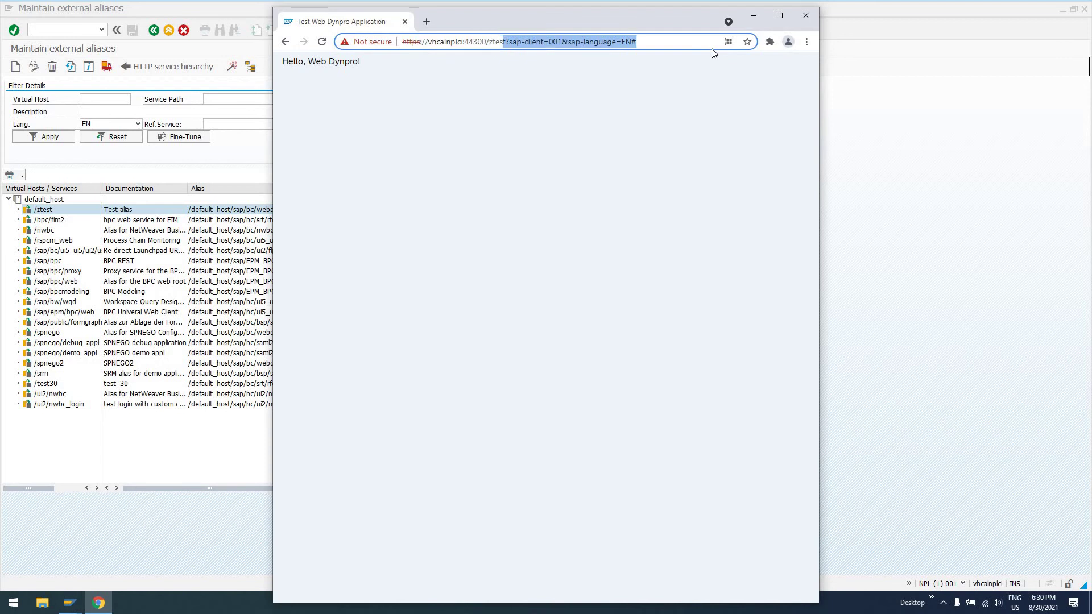
pyautogui.press('BackSpace')
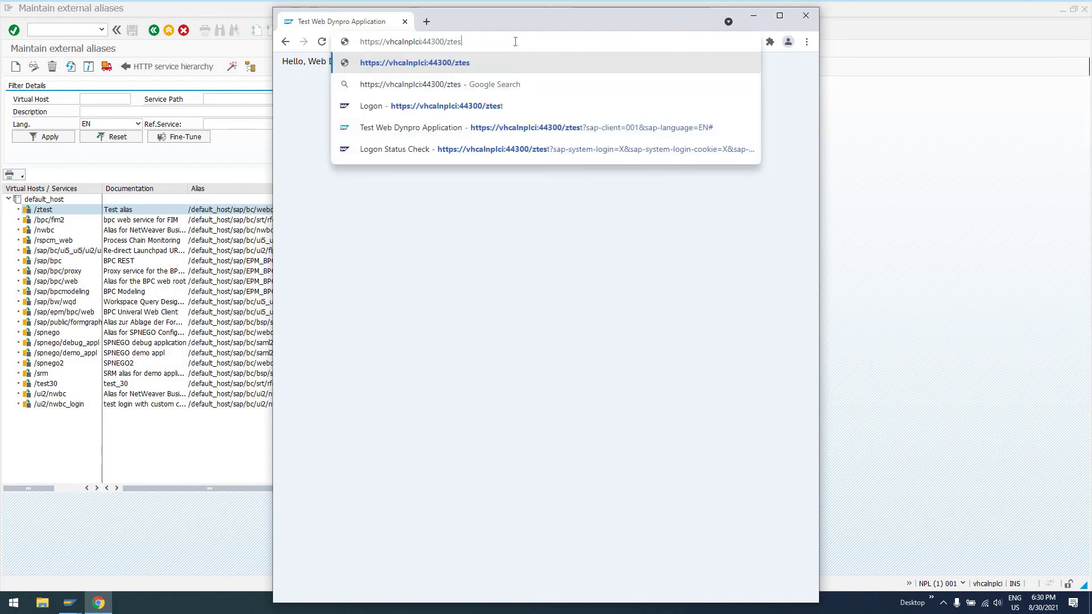
pyautogui.write('t')
pyautogui.moveTo(464, 42); pyautogui.dragTo(367, 48)
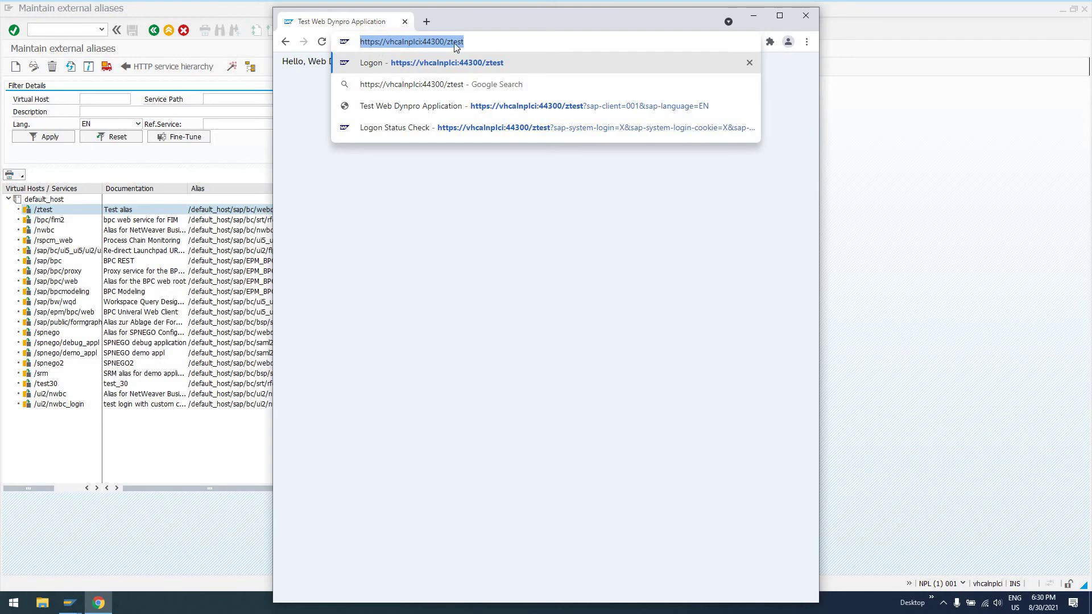
pyautogui.click(487, 42)
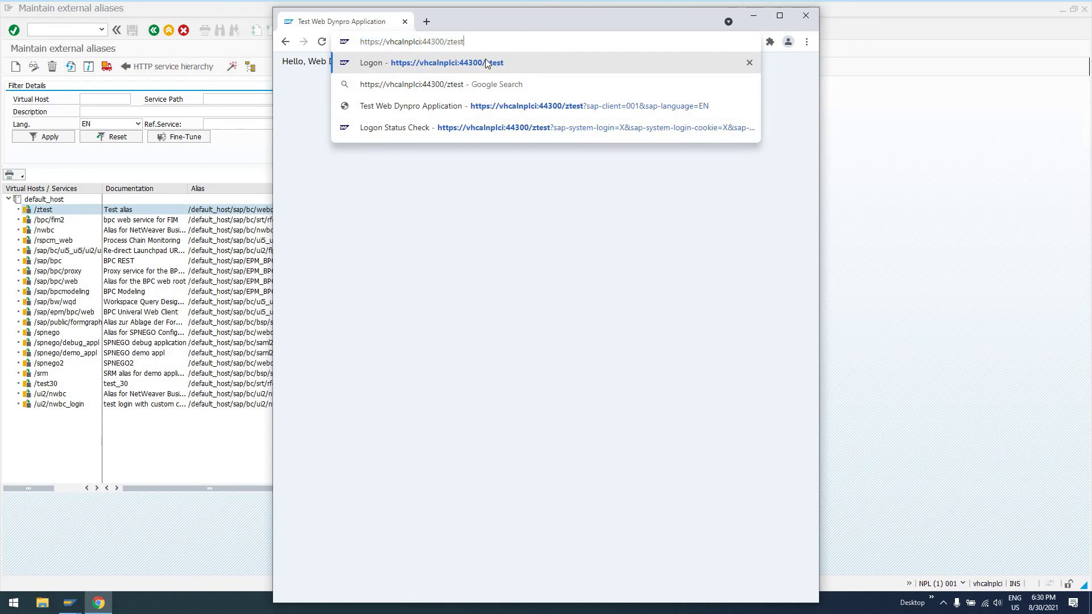
pyautogui.press('Down')
pyautogui.press('Down')
pyautogui.press('Down')
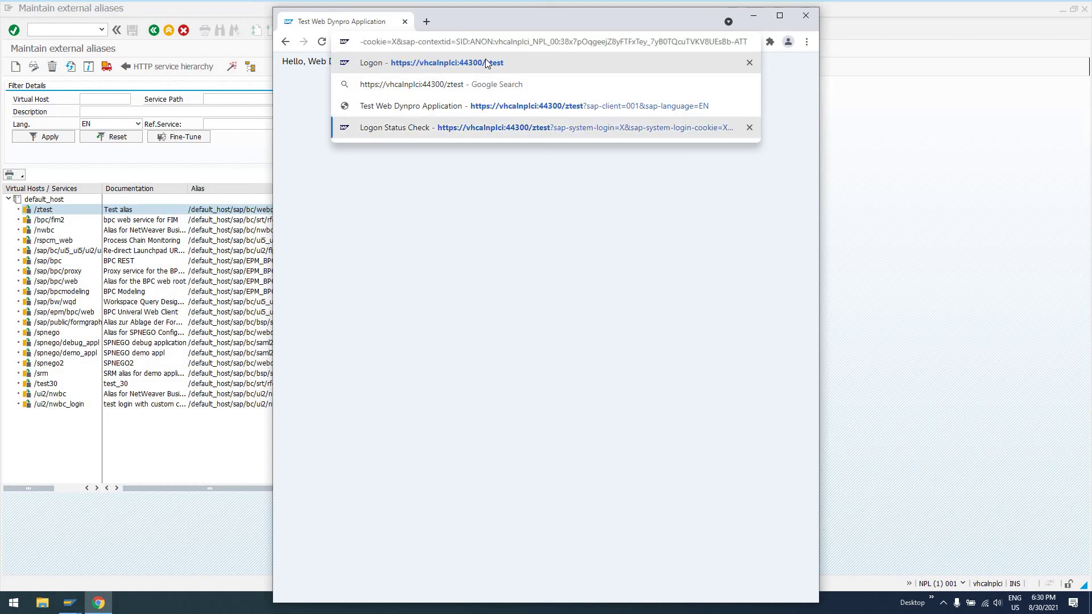
pyautogui.press('Up')
pyautogui.press('Up')
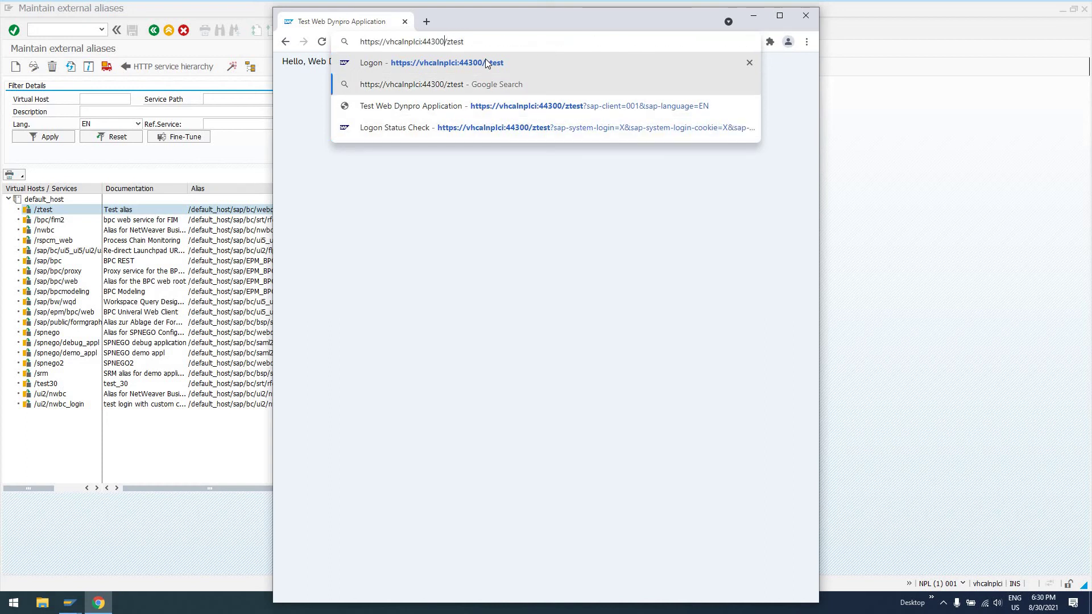
pyautogui.hotkey('shift', 'Left')
pyautogui.hotkey('shift', 'Left')
pyautogui.hotkey('shift', 'Left')
pyautogui.hotkey('shift', 'Left')
pyautogui.hotkey('shift', 'Left')
pyautogui.write('800')
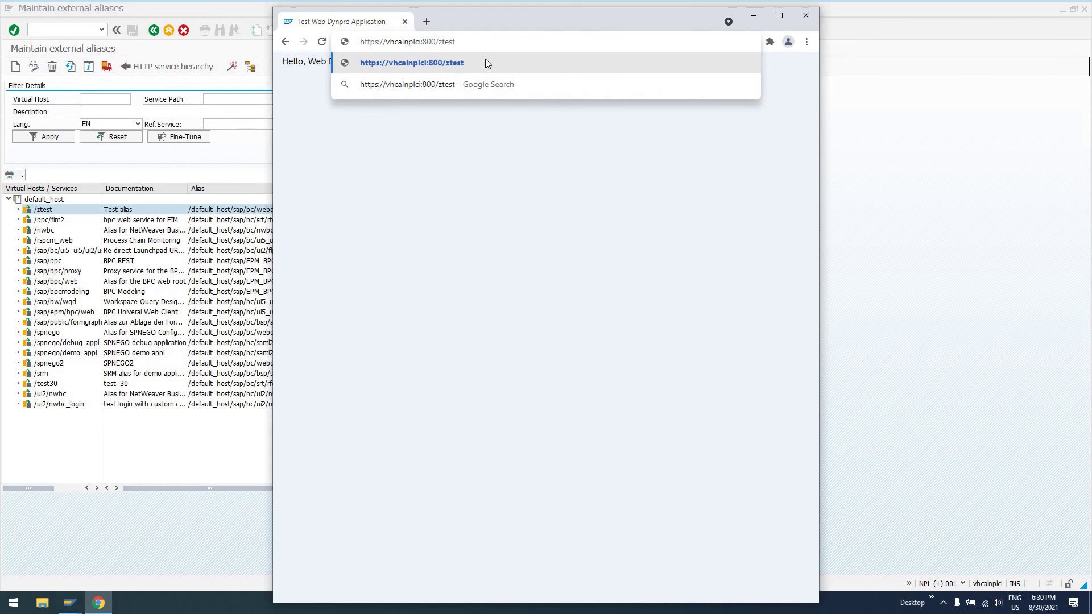
pyautogui.write('0')
pyautogui.press('Return')
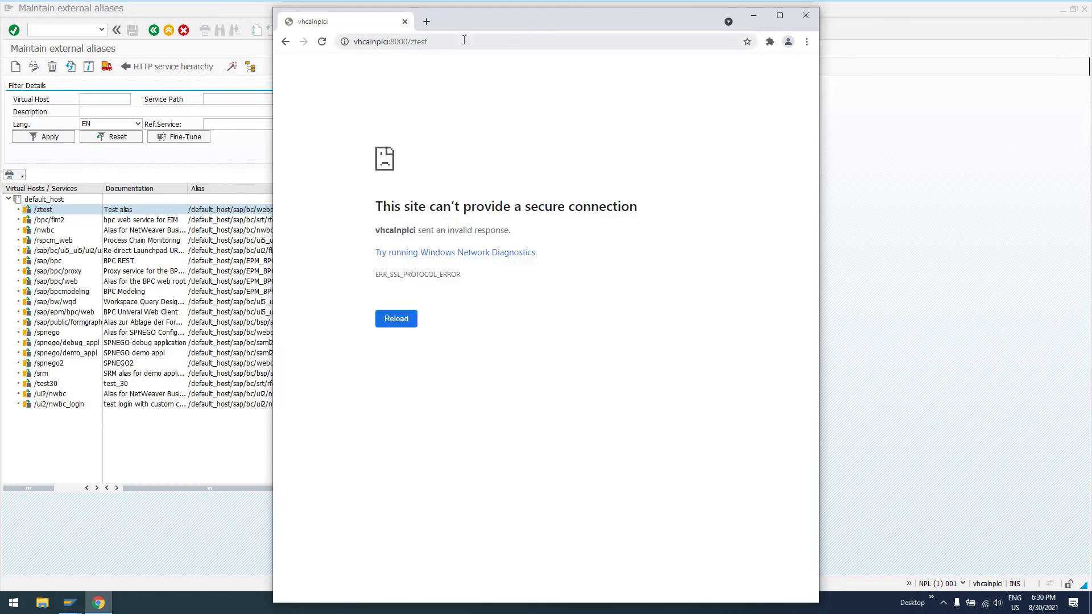
pyautogui.click(398, 44)
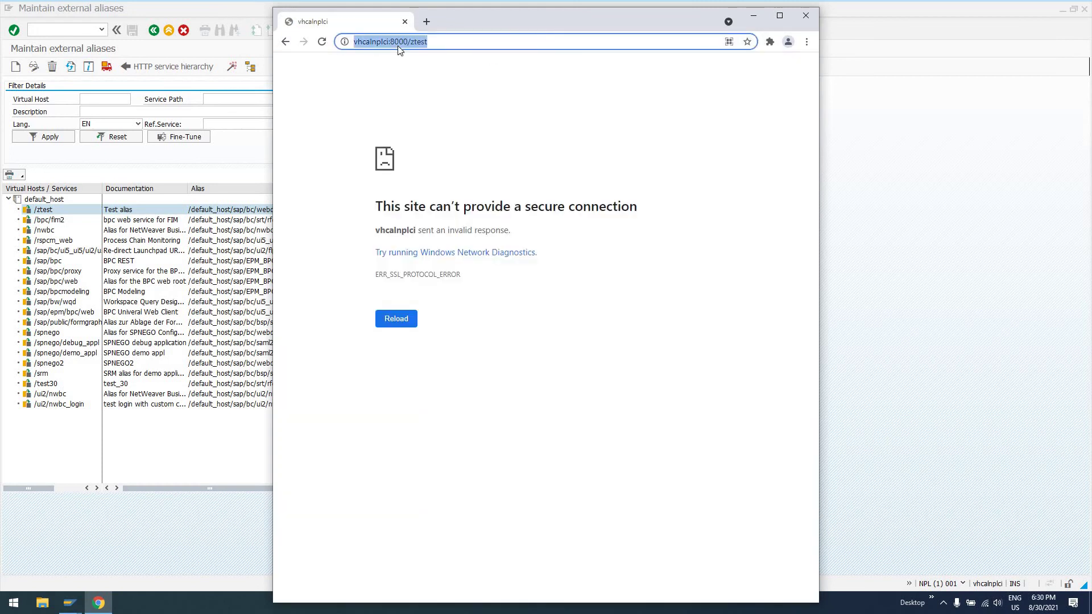
pyautogui.press('Home')
pyautogui.press('Right')
pyautogui.press('Right')
pyautogui.press('Right')
pyautogui.press('Right')
pyautogui.press('Delete')
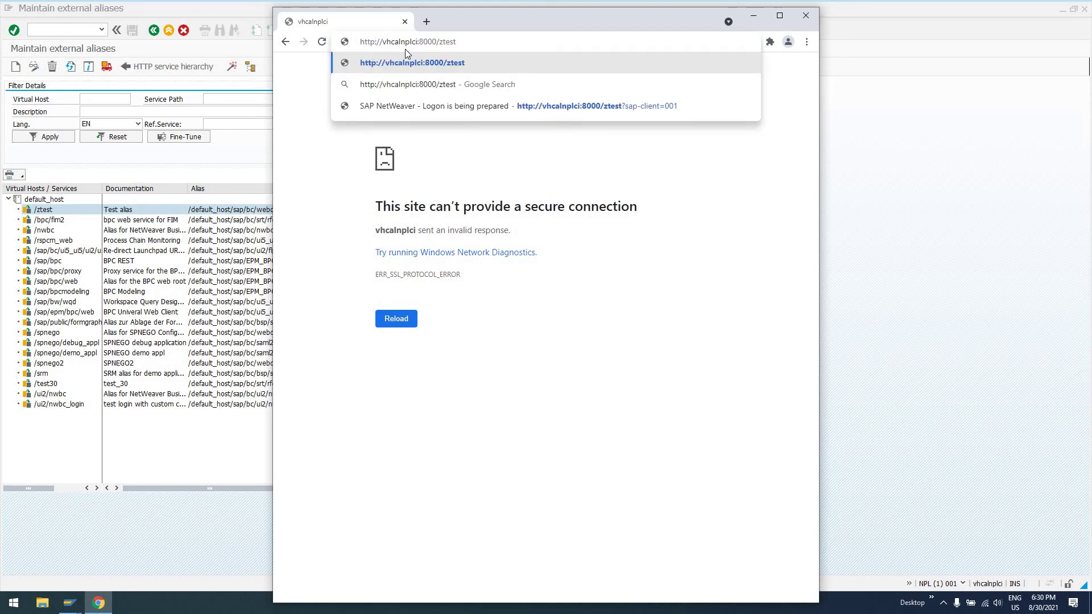
pyautogui.press('Return')
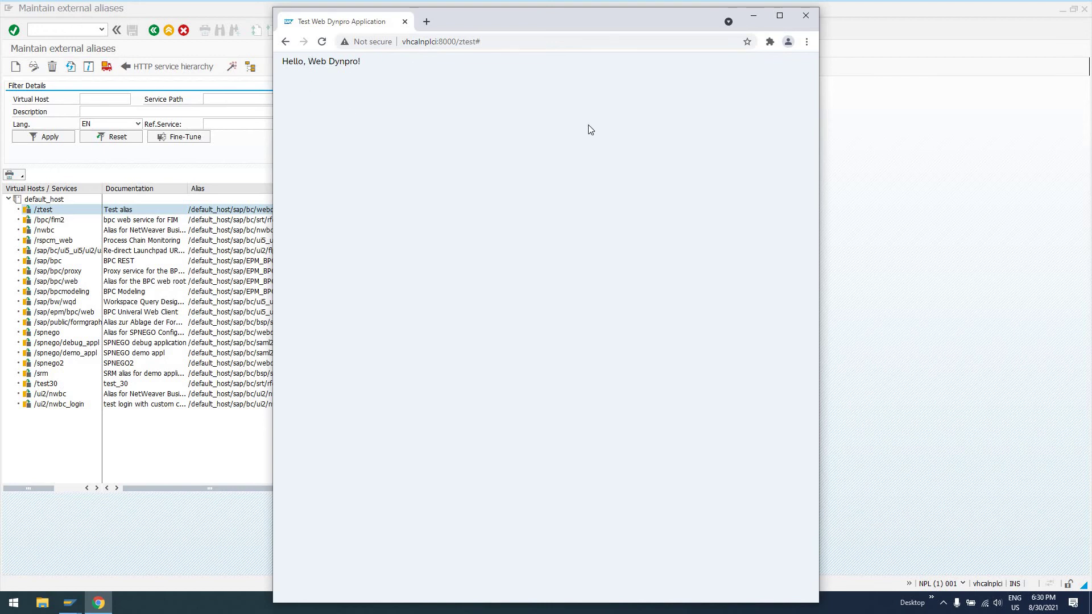
# Replace the Chrome address with reports.mycompany.com and highlight the word 'reports' as an example.
pyautogui.click(508, 46)
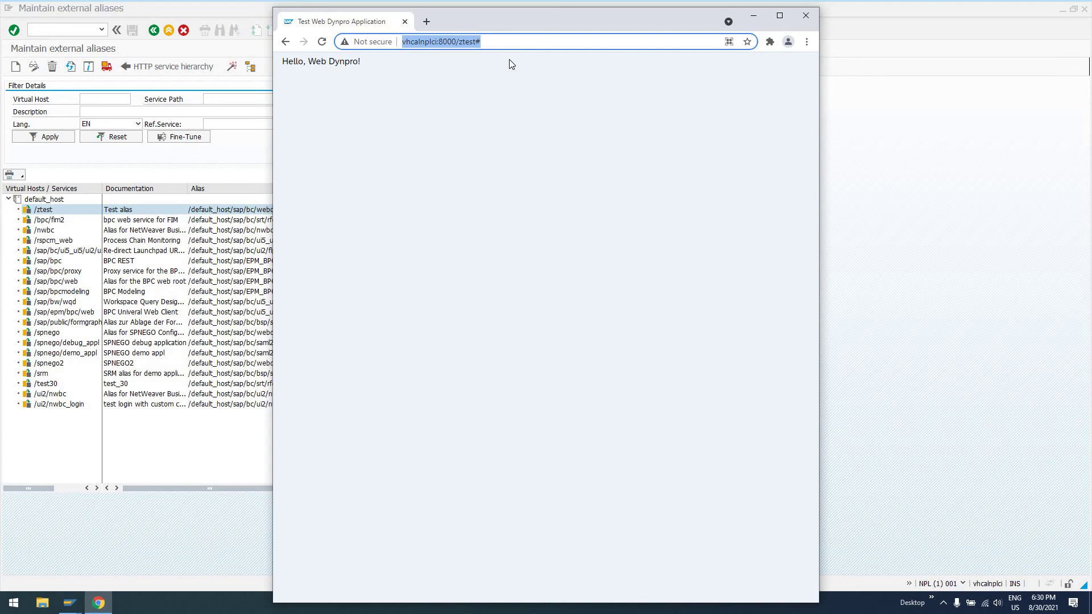
pyautogui.write('repo')
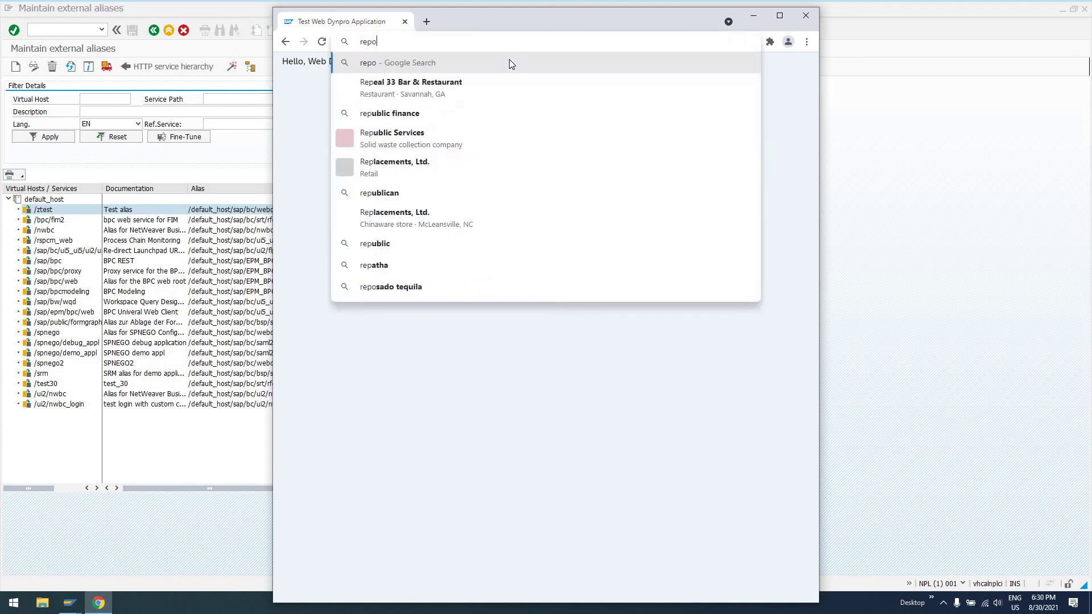
pyautogui.write('rts.my')
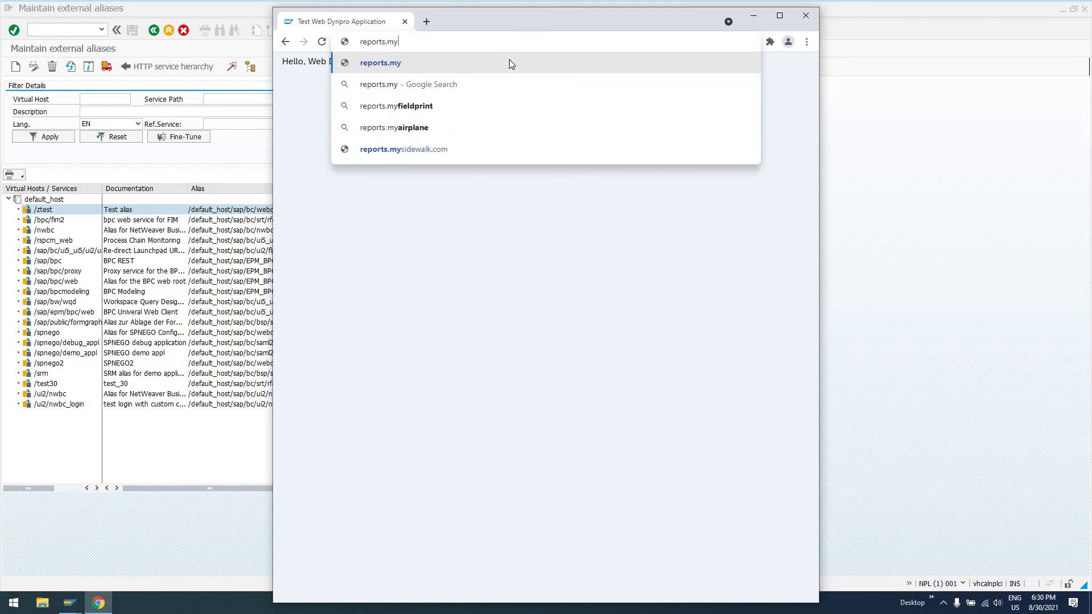
pyautogui.write('company.com')
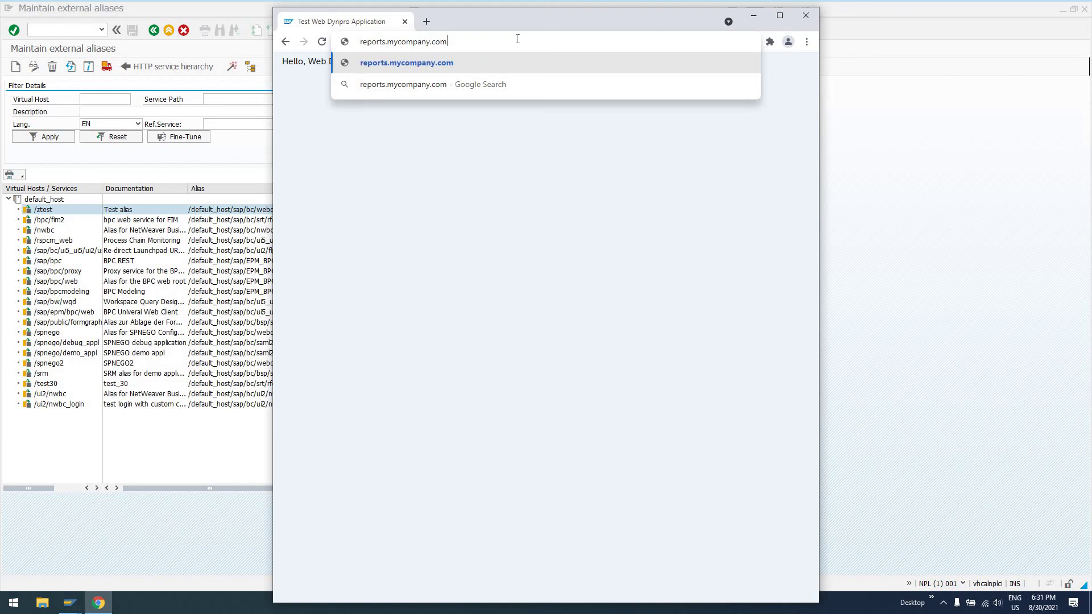
pyautogui.keyDown('shift'); pyautogui.click(370, 42); pyautogui.keyUp('shift')
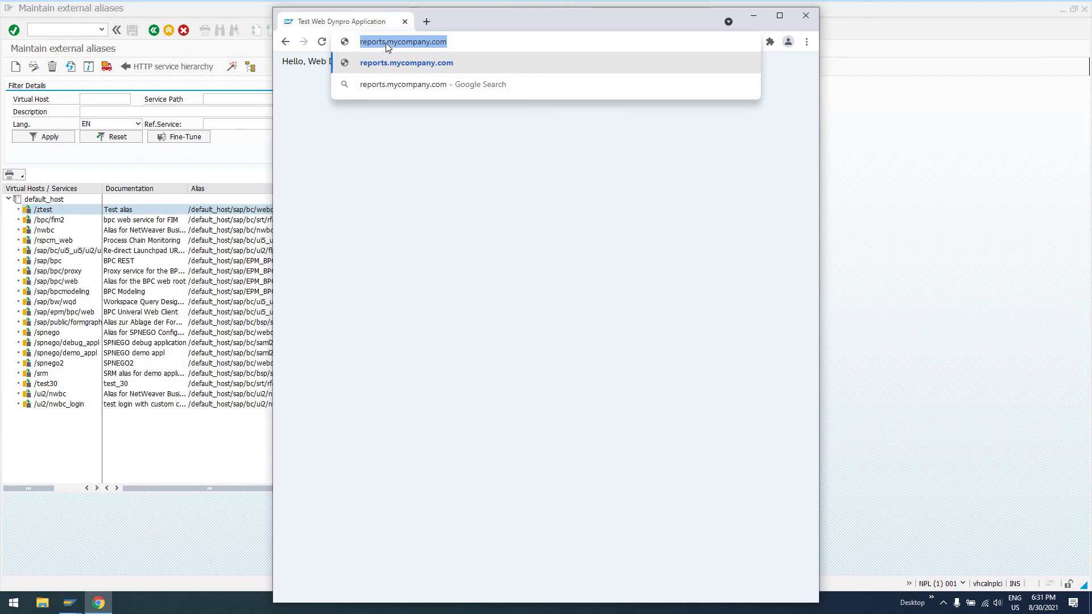
pyautogui.moveTo(386, 42); pyautogui.dragTo(360, 42)
pyautogui.click(489, 48)
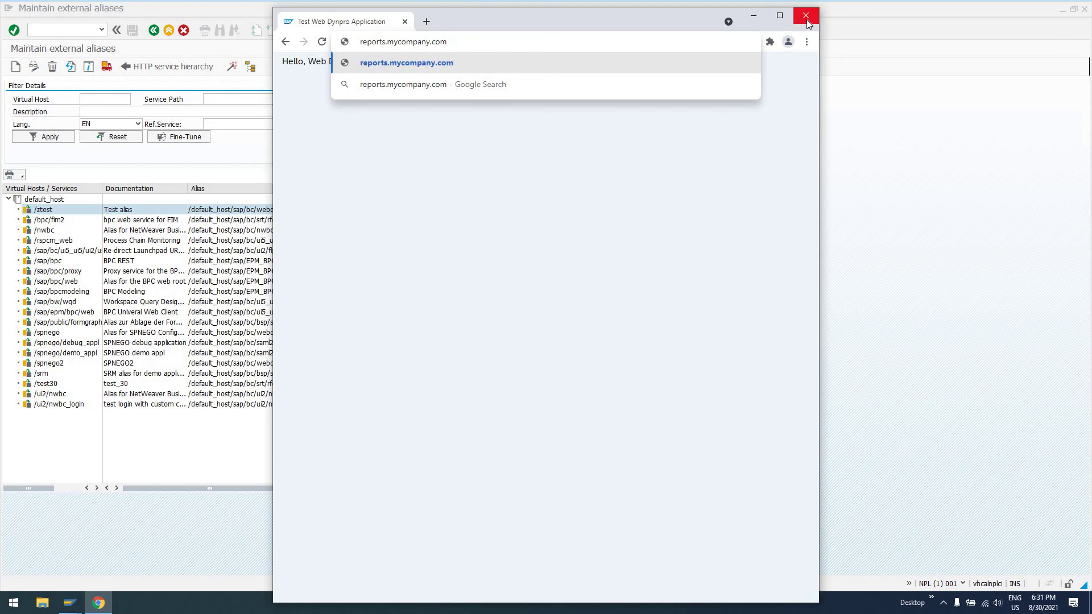
# Close Chrome and review the /ztest row and its ZTESTWEBDYNPRO alias path in SAP GUI.
pyautogui.click(654, 95)
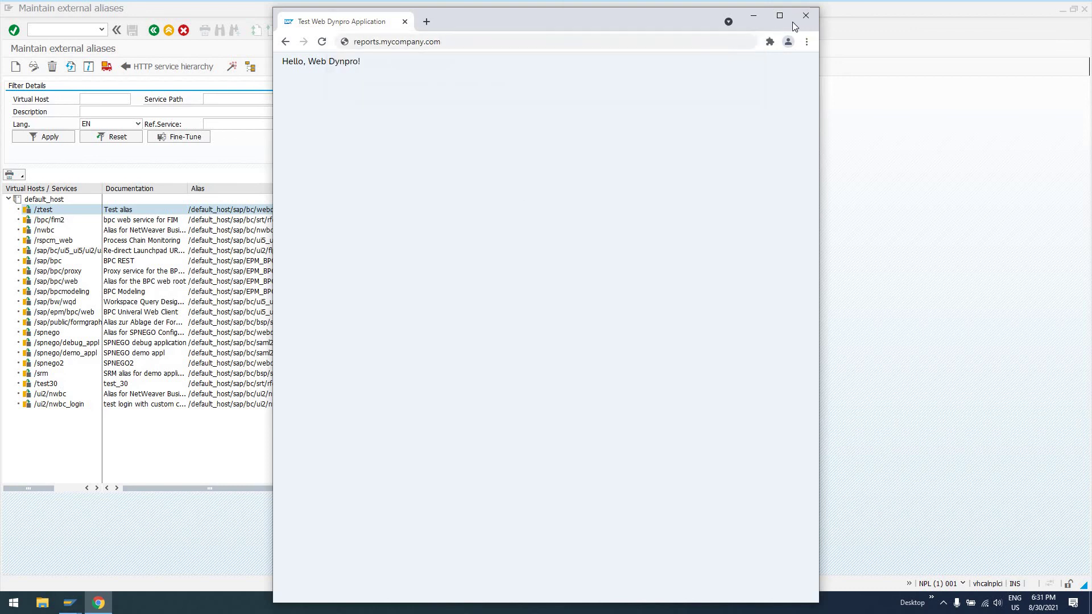
pyautogui.click(805, 16)
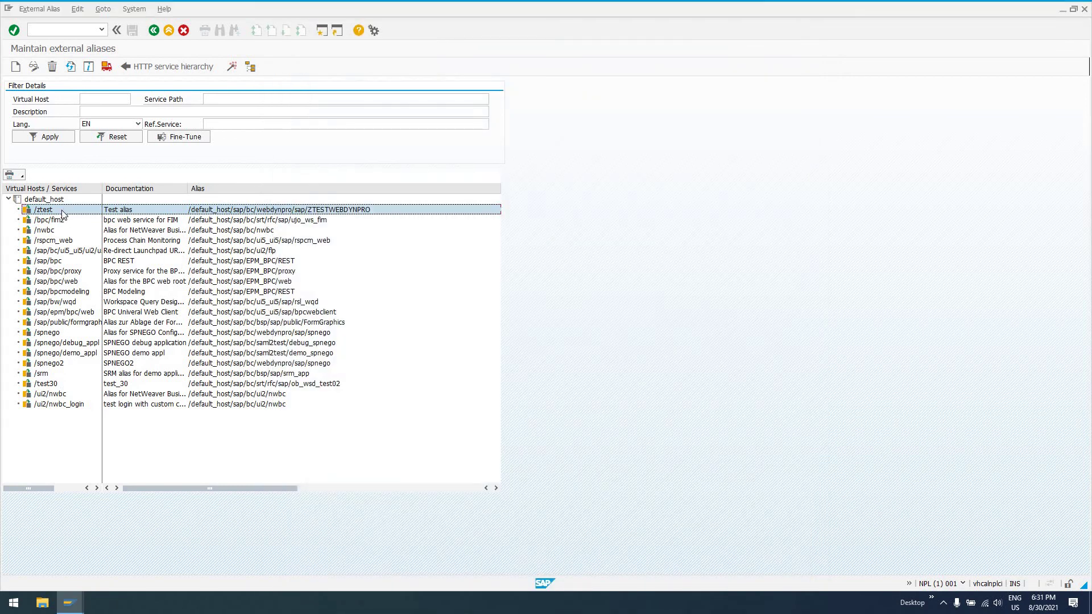
pyautogui.click(43, 215)
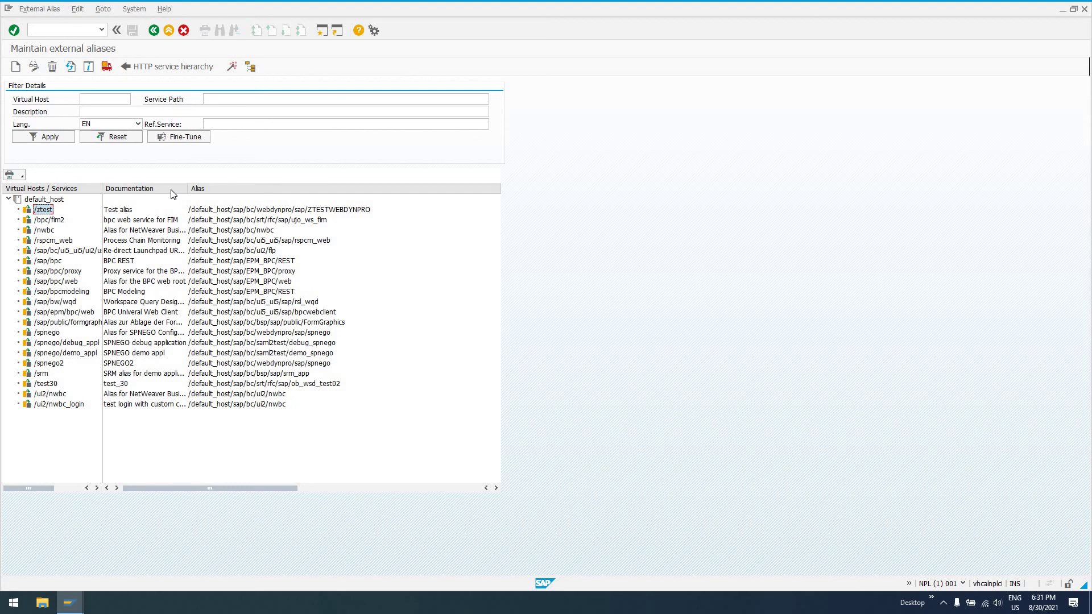
pyautogui.click(205, 212)
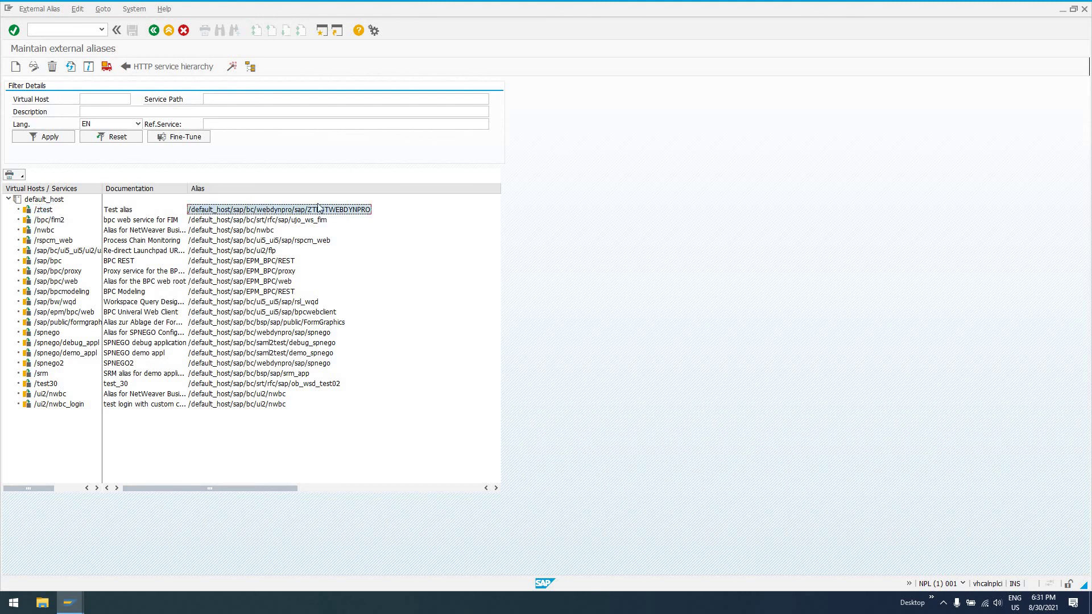
pyautogui.click(41, 211)
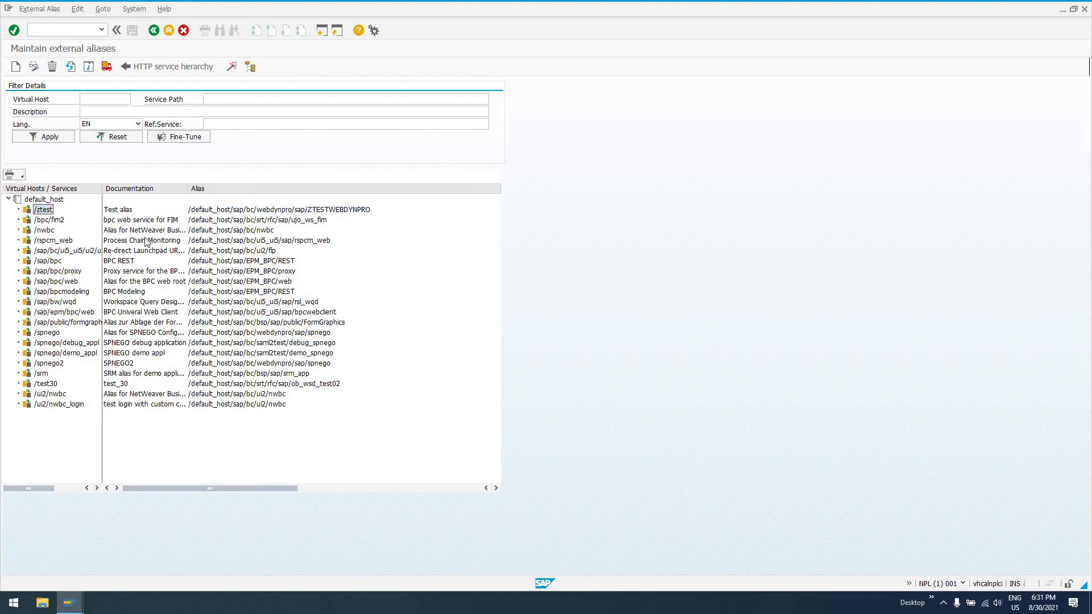